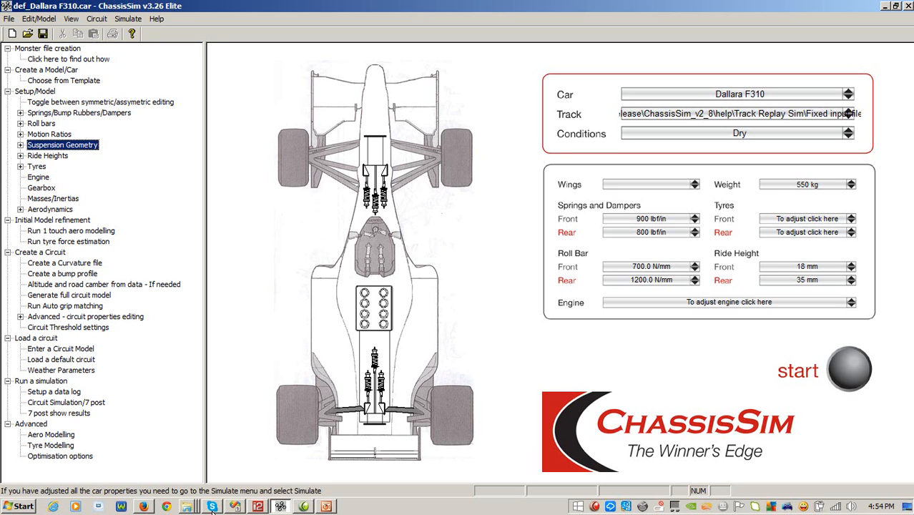
Look over the files in the Fixed input files folder and return to ChassisSim
click(187, 506)
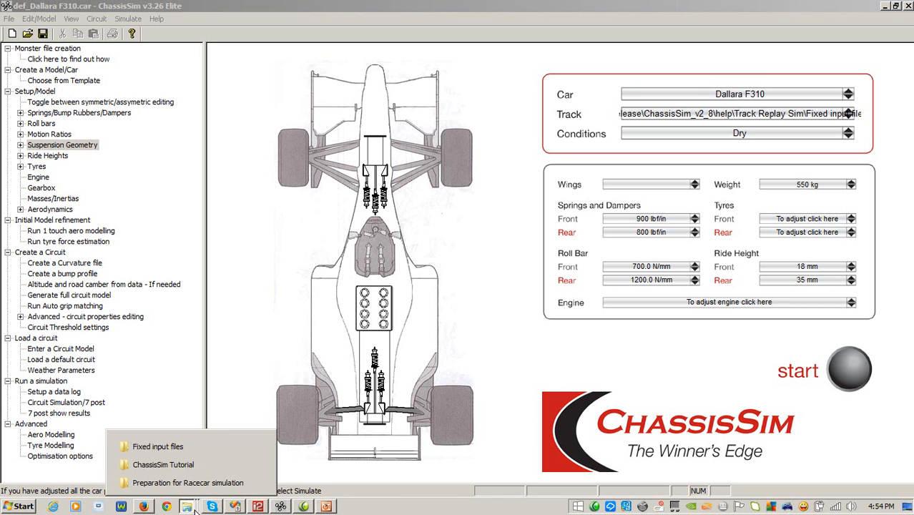
click(213, 446)
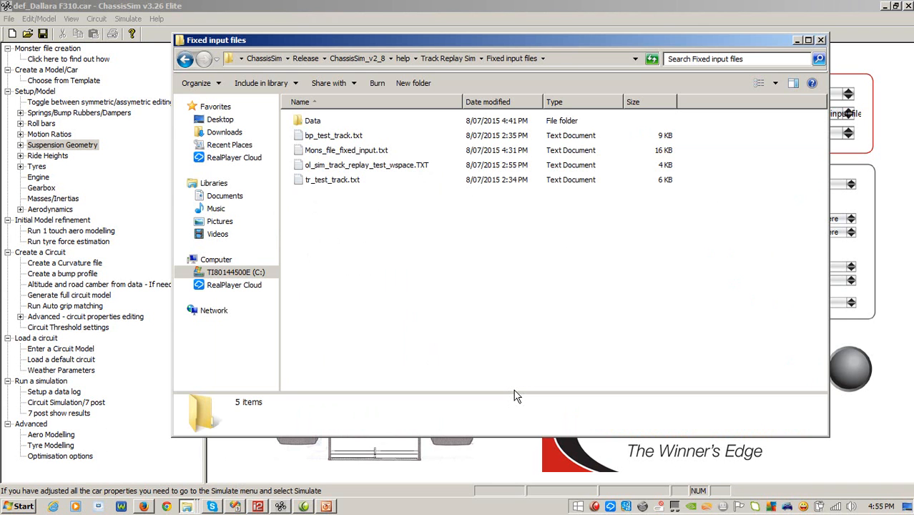
key(alt+Tab)
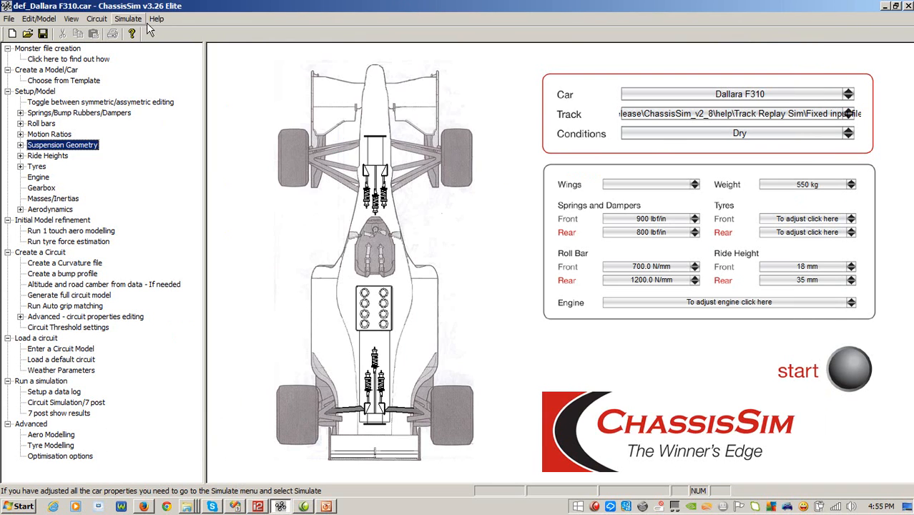
Open the advanced tyre force modelling settings and bring up the open loop simulation settings
click(127, 19)
mouse_move(186, 101)
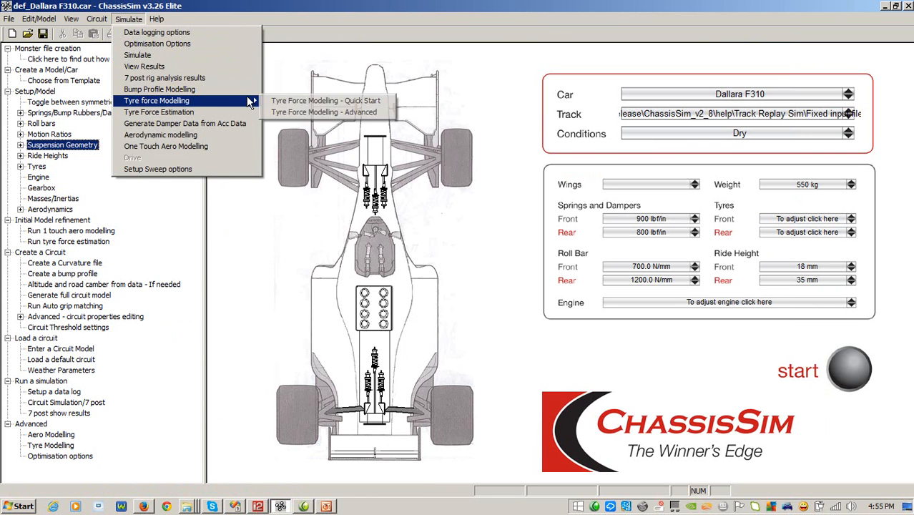
click(312, 116)
click(547, 106)
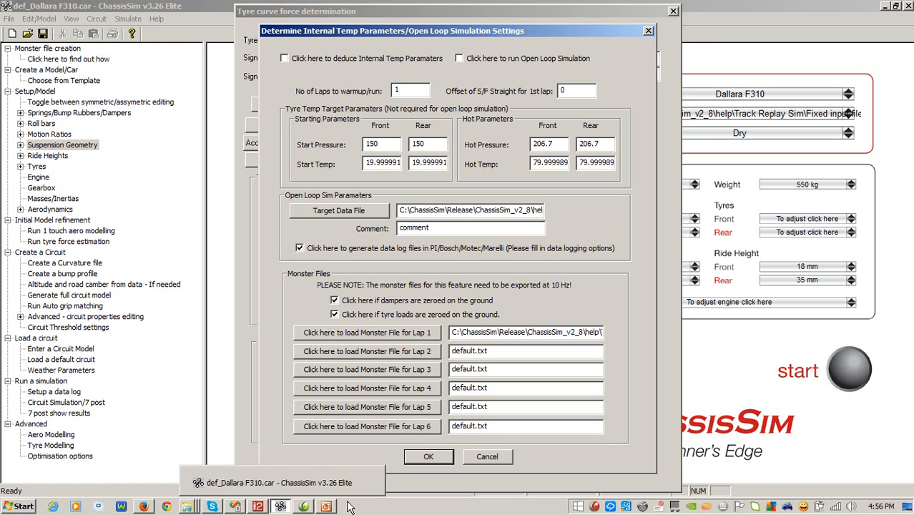
Open Mons_file_fixed_input.txt from the Fixed input files folder in Microsoft Excel
mouse_move(187, 506)
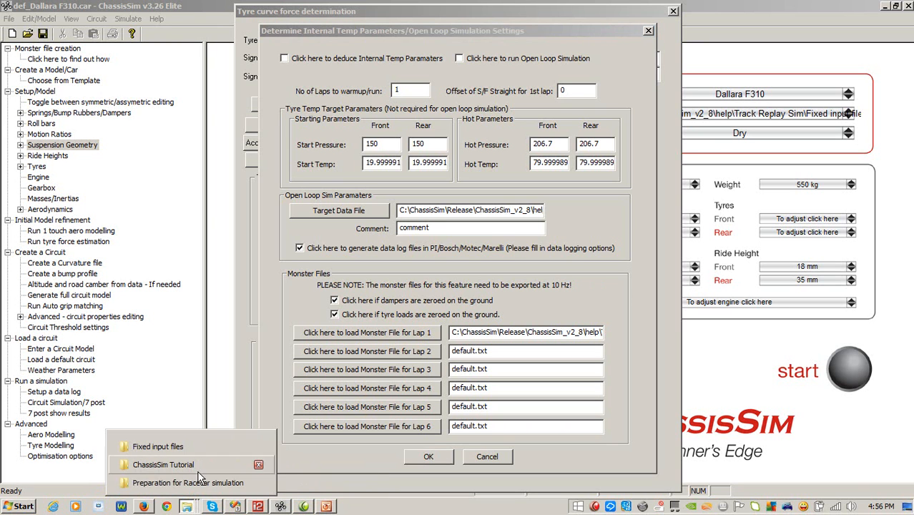
click(215, 448)
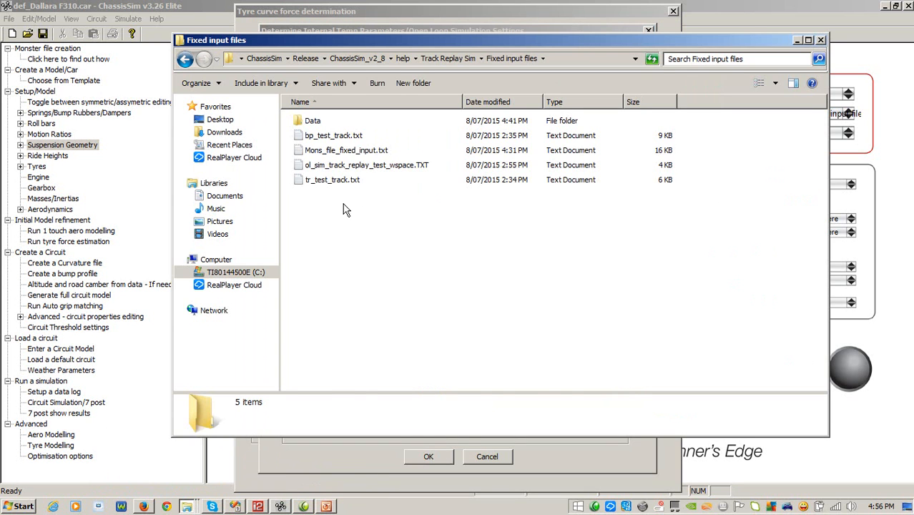
click(364, 153)
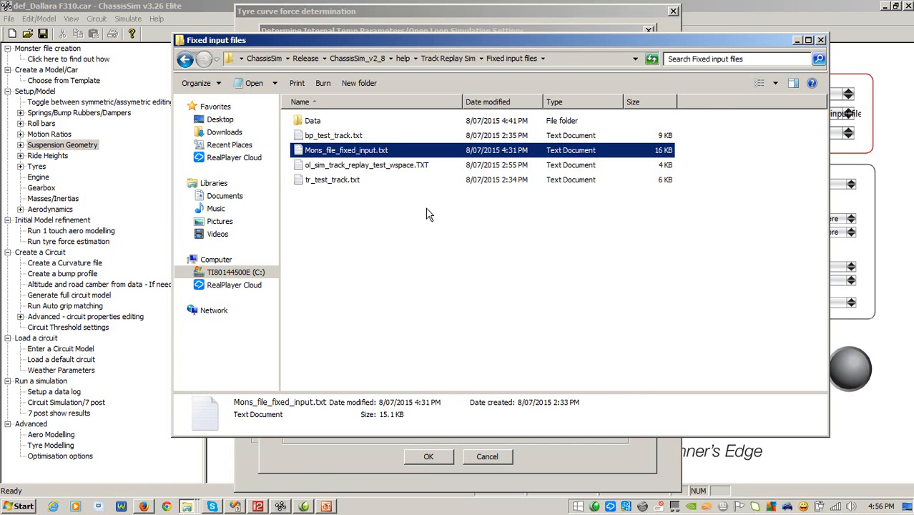
right_click(355, 152)
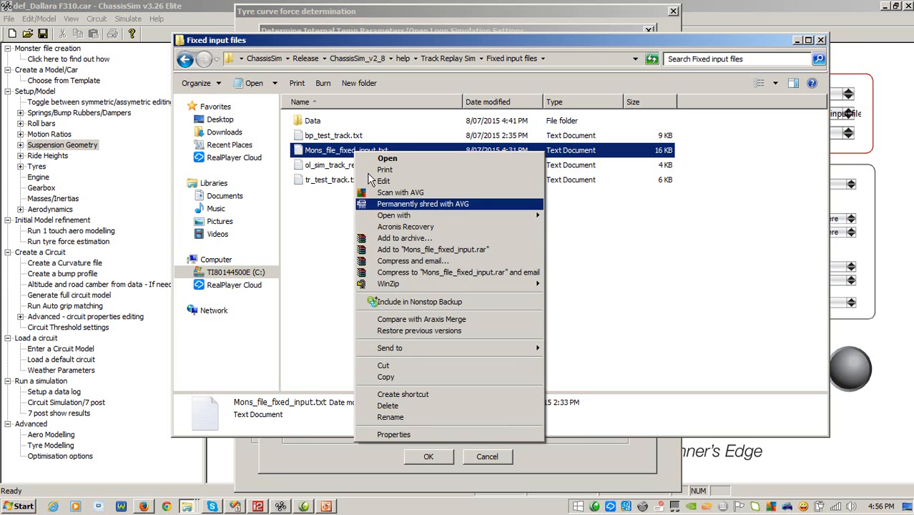
mouse_move(444, 219)
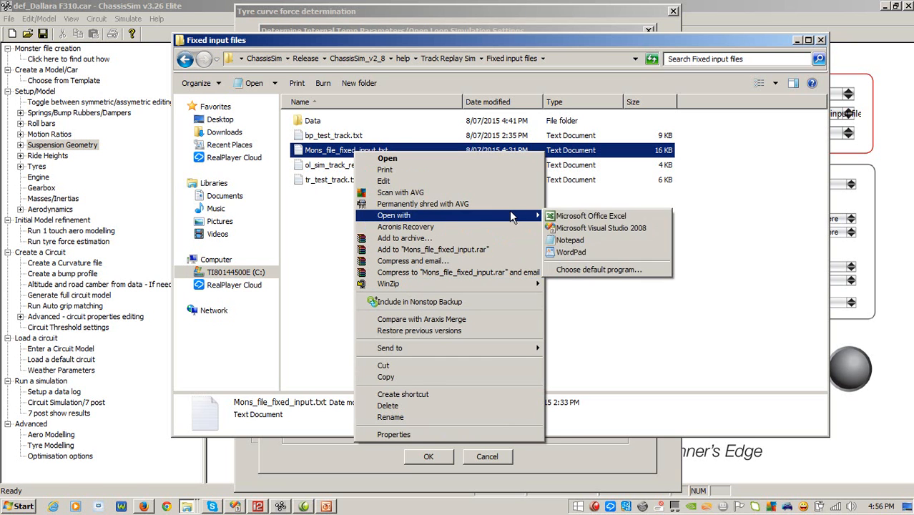
click(565, 218)
click(228, 183)
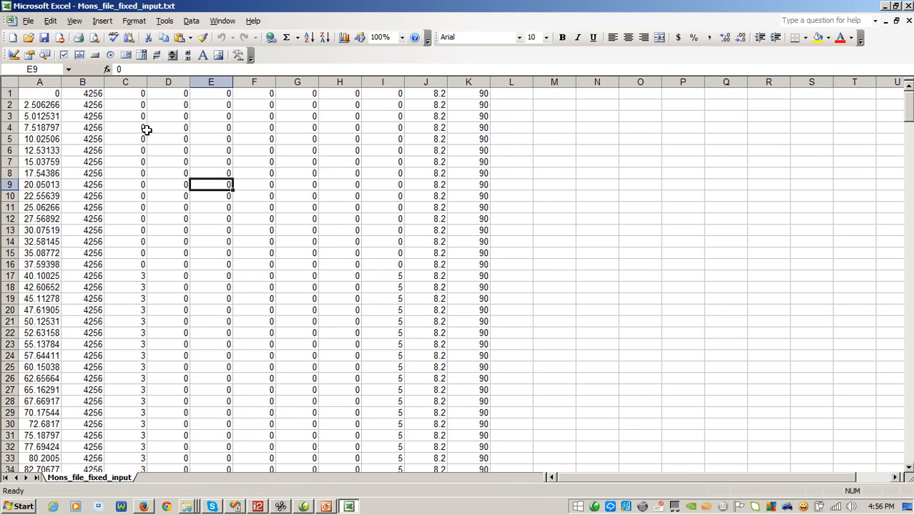
Examine the monster file's columns from A to K and the distance range from row 1 to row 400
click(35, 82)
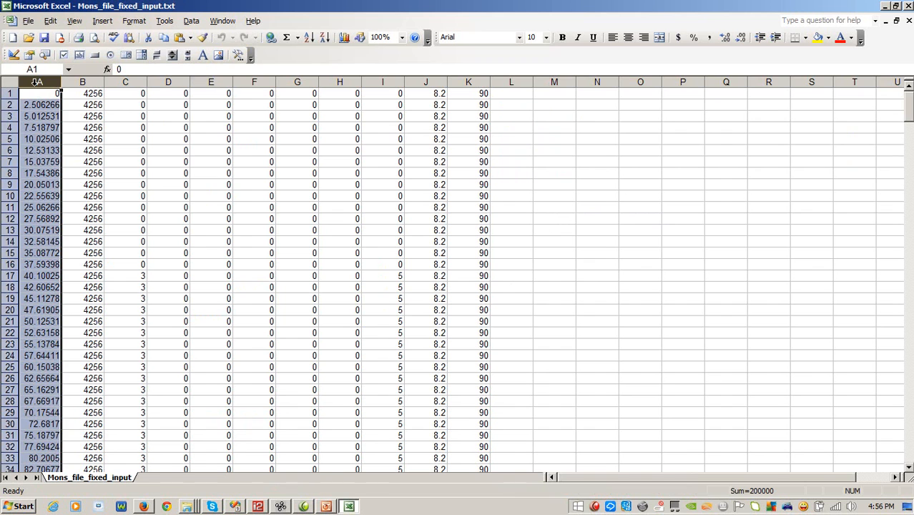
click(475, 82)
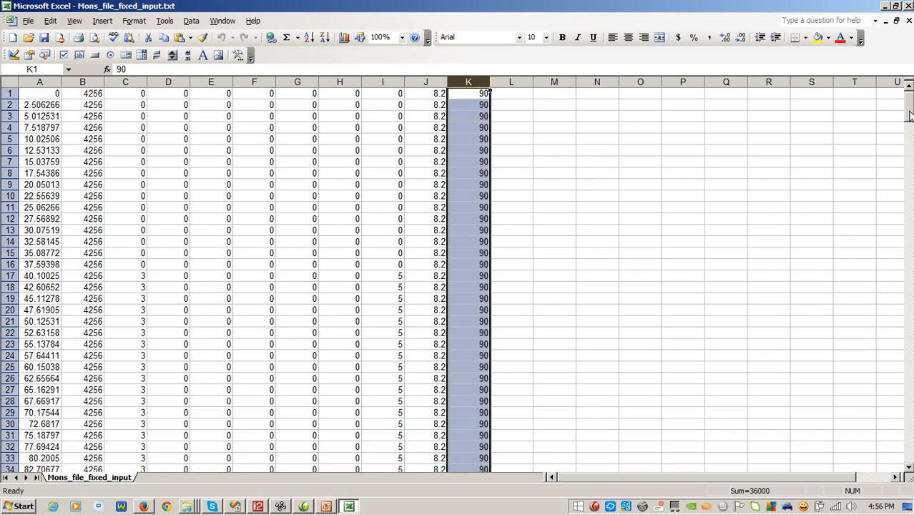
drag(907, 116, 907, 456)
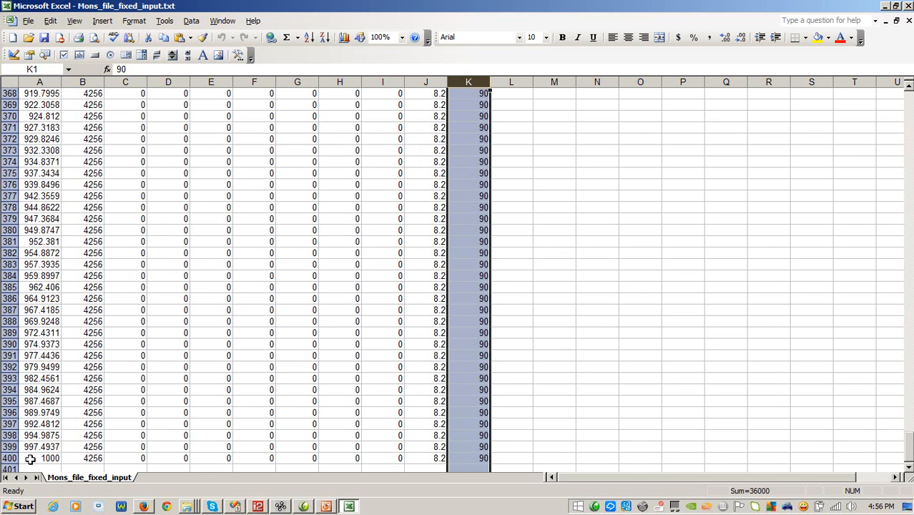
click(30, 459)
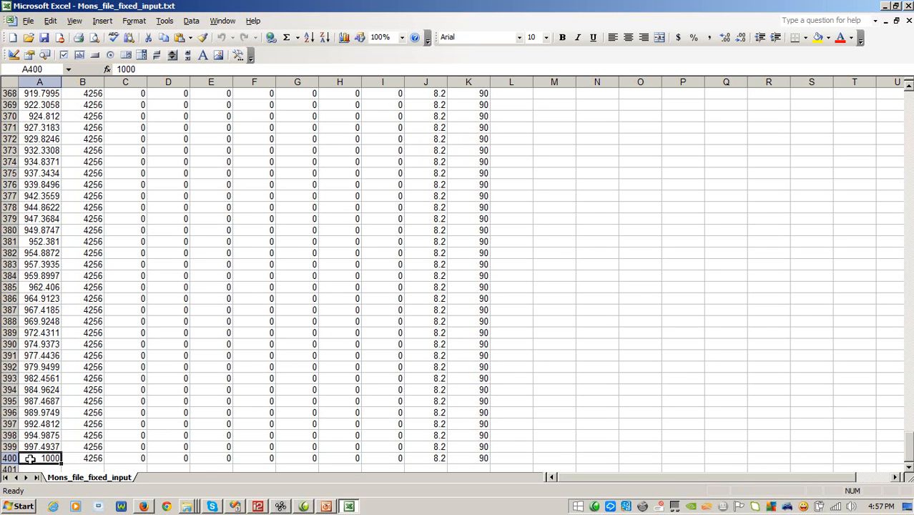
scroll(909, 433, up, 6)
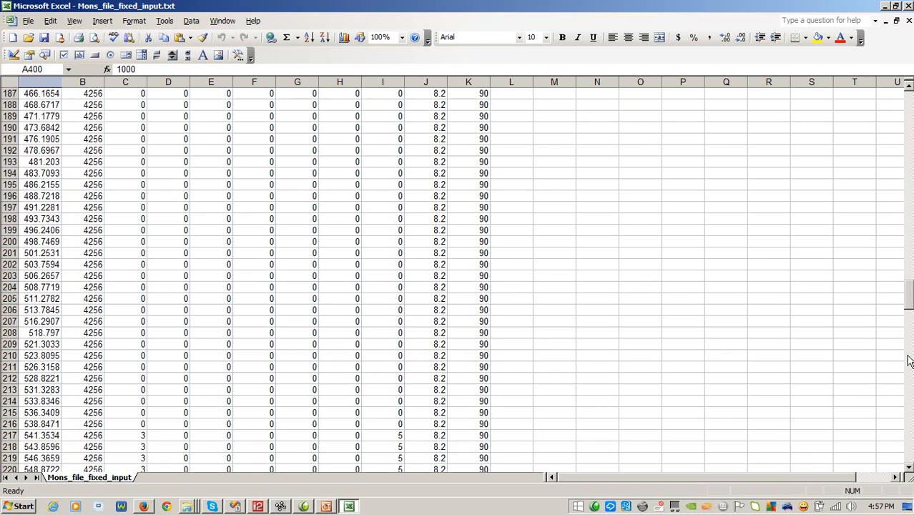
drag(909, 432, 909, 93)
click(44, 95)
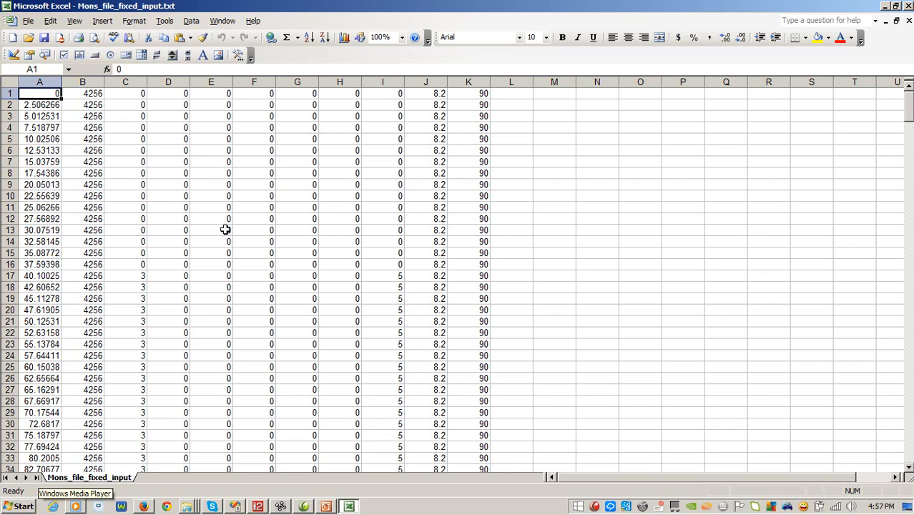
click(84, 96)
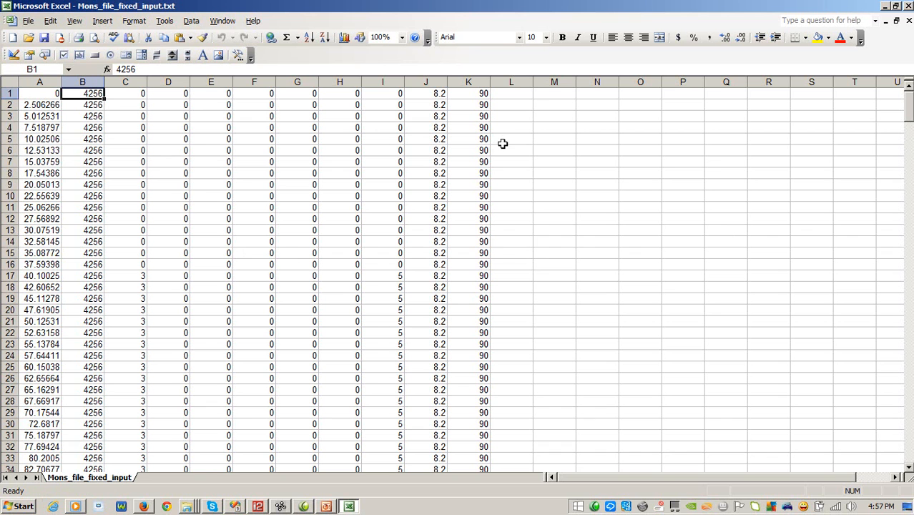
Switch to ChassisSim and cancel both the open loop simulation settings and the tyre curve force dialog
click(280, 506)
click(488, 456)
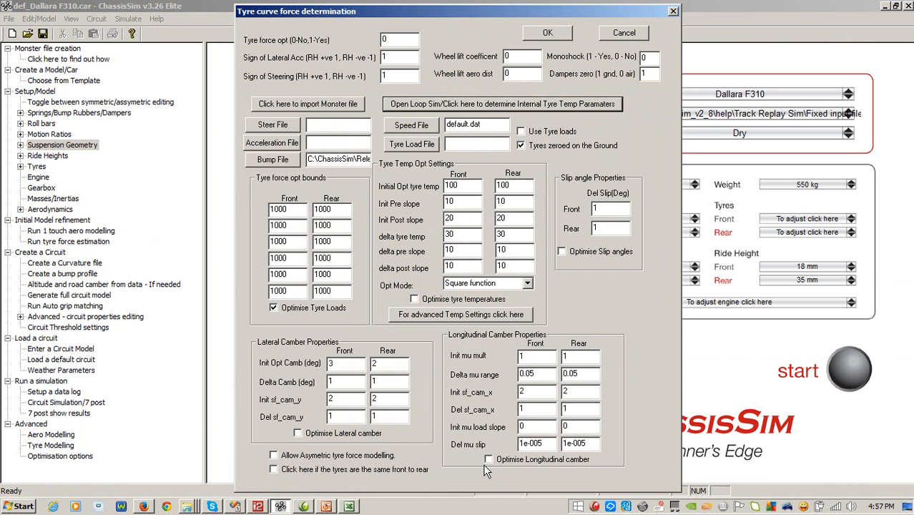
click(622, 35)
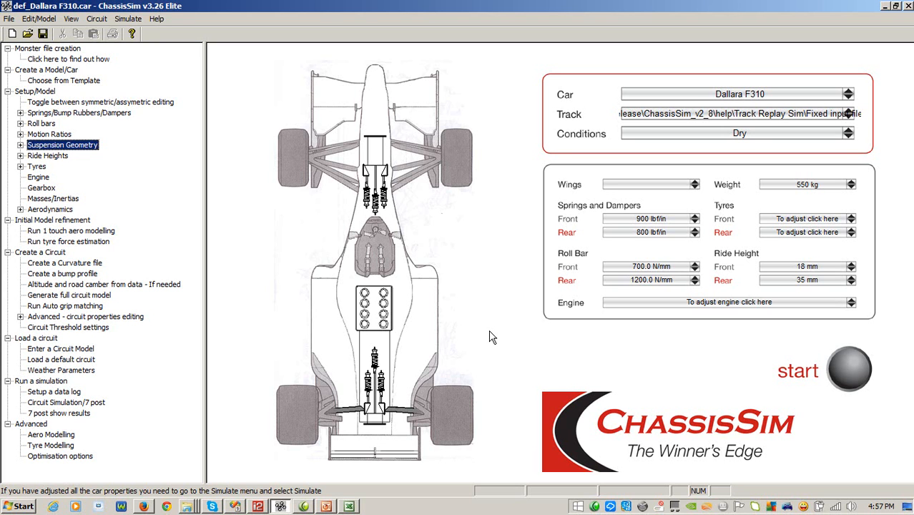
Inspect the car's gearbox parameters, cancel without changes, and switch back to the Excel monster file
click(372, 341)
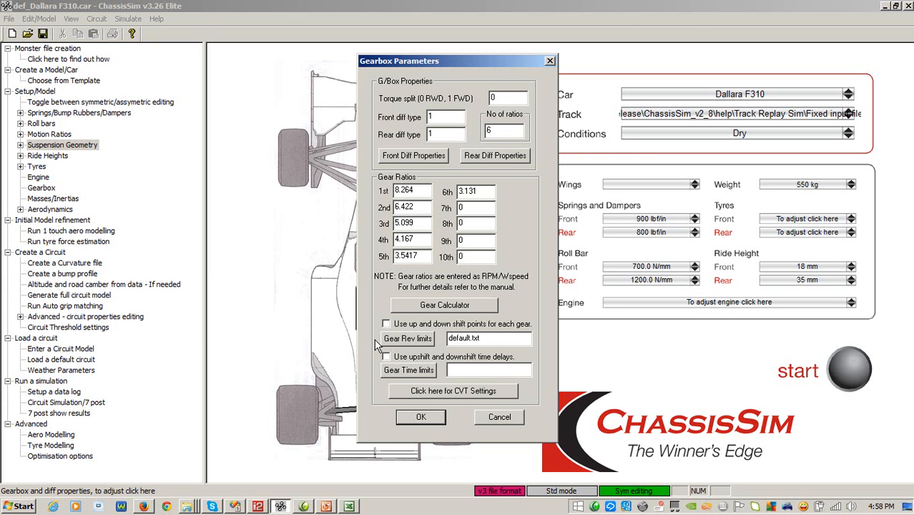
click(498, 416)
click(350, 506)
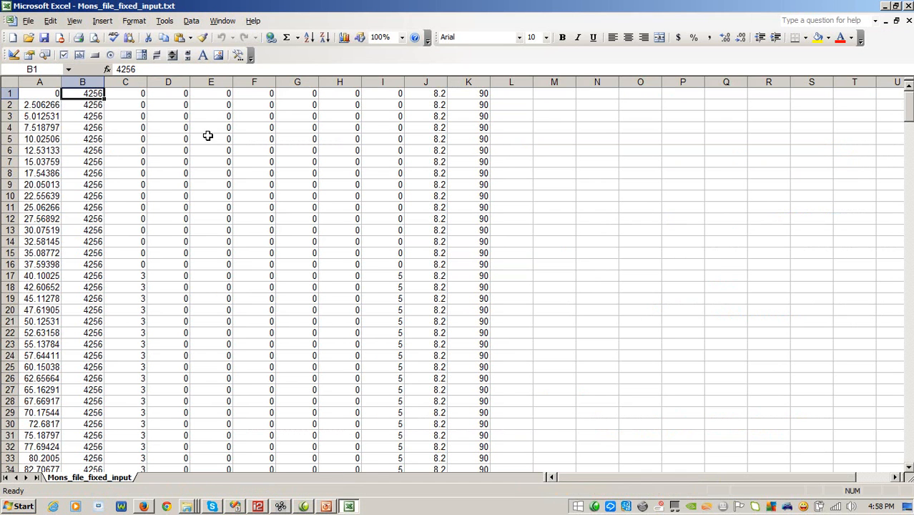
Examine the constant channel values in columns B, J, D and K of the monster file
click(81, 216)
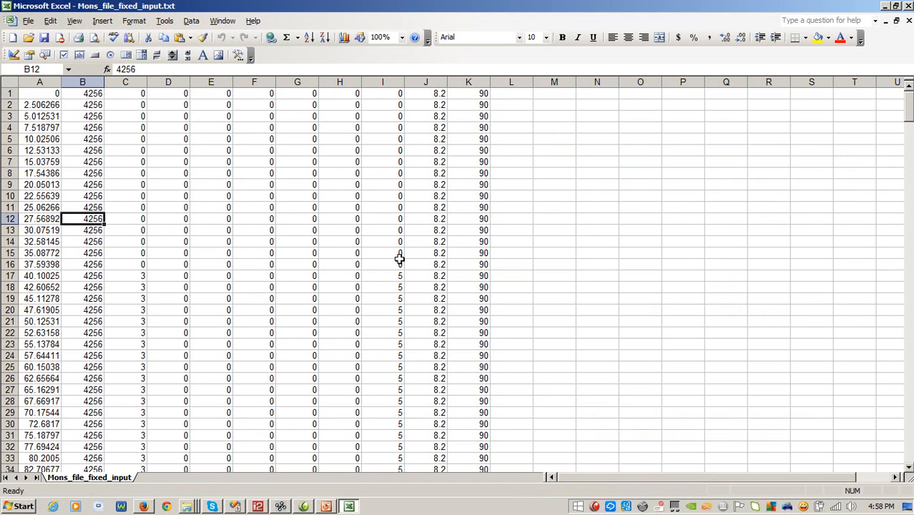
click(426, 91)
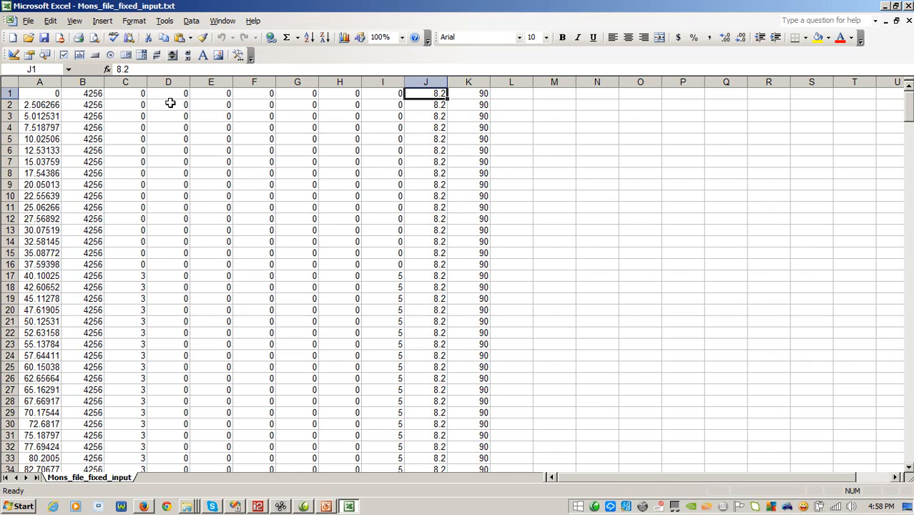
drag(172, 94, 178, 309)
drag(468, 93, 468, 298)
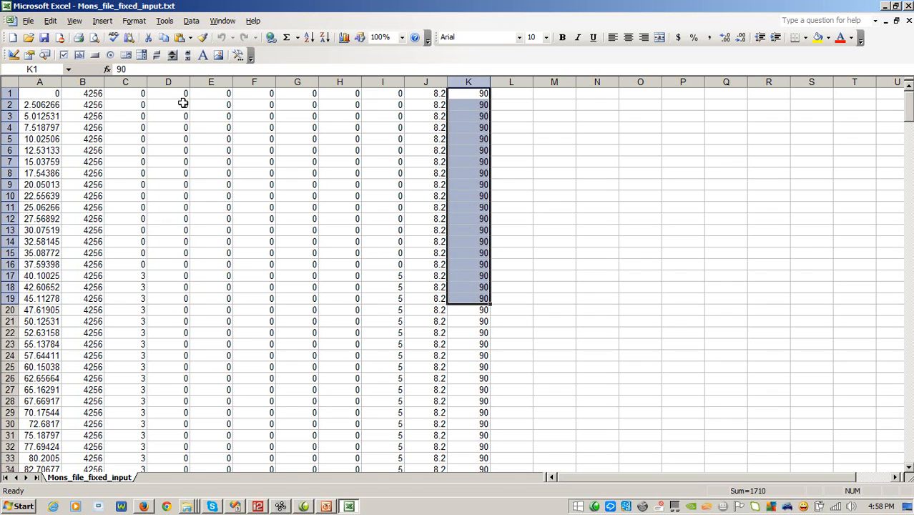
drag(180, 94, 178, 346)
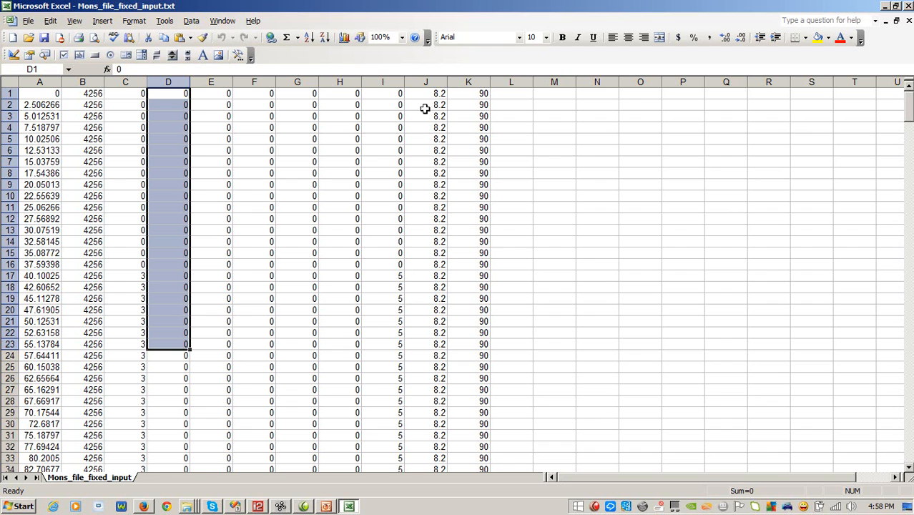
Examine column I of the monster file around the nonzero block starting at row 17
click(382, 82)
drag(906, 107, 907, 108)
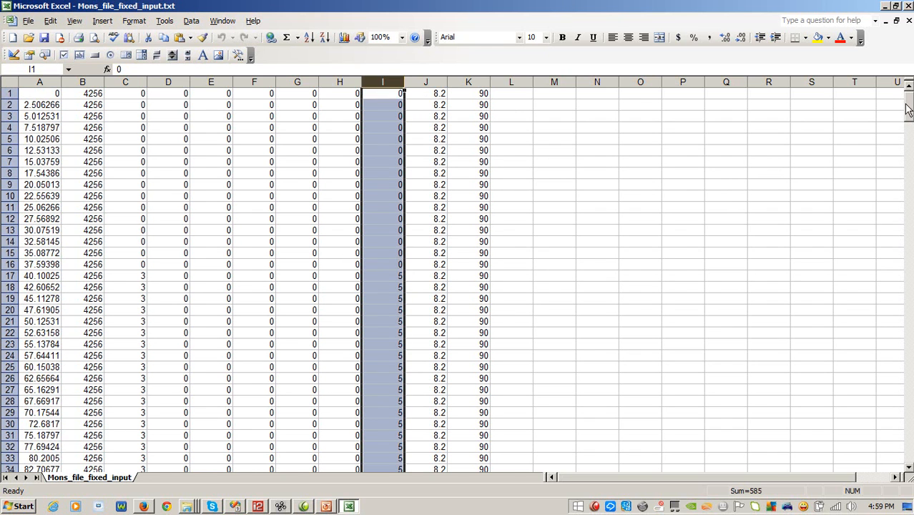
click(382, 275)
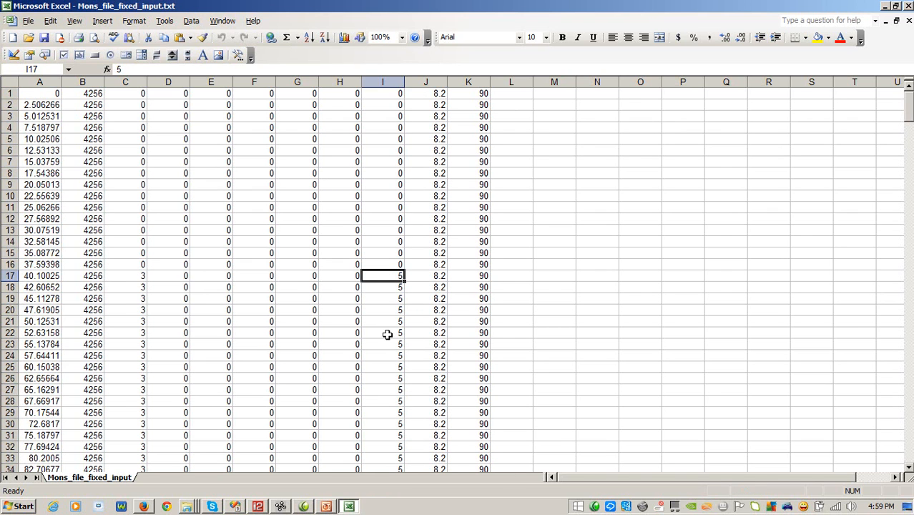
drag(381, 276, 382, 391)
drag(908, 114, 908, 129)
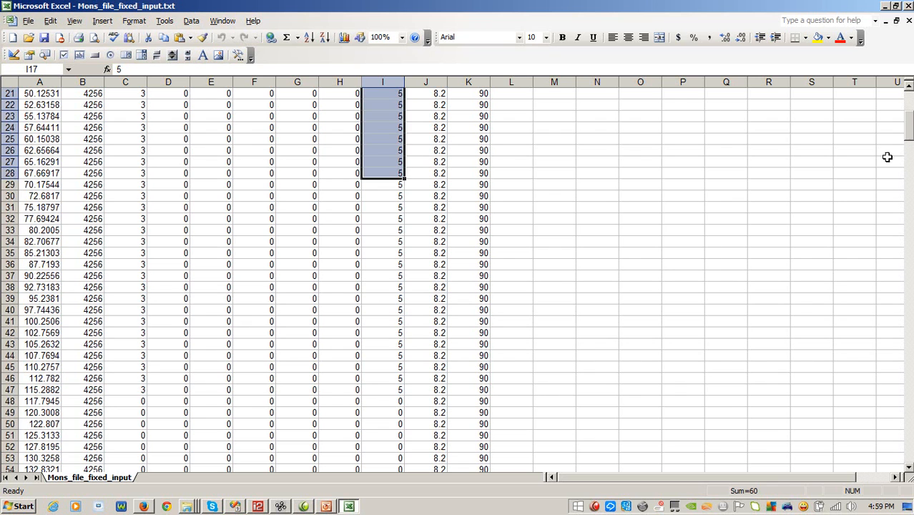
Re-enter 5 in cell I46 and check where the nonzero blocks in columns I and C end at row 47
click(383, 378)
text(5)
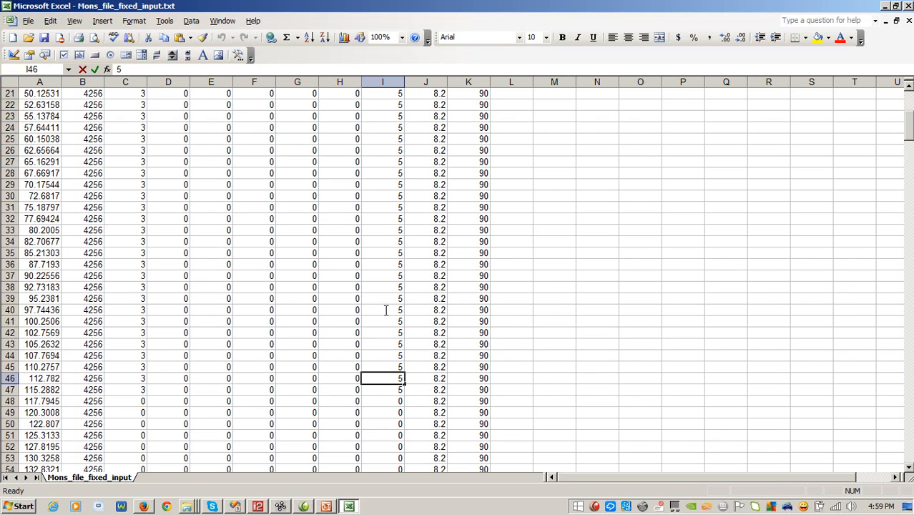
click(386, 355)
drag(373, 105, 384, 389)
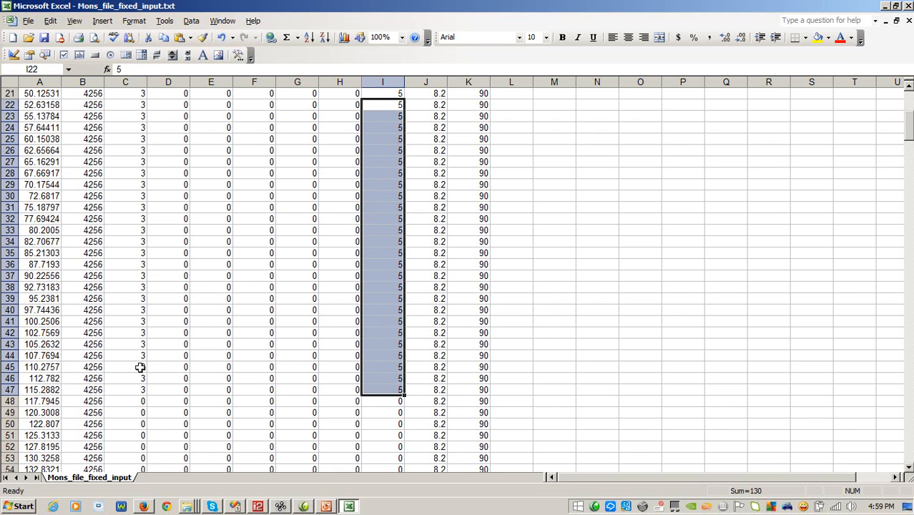
click(127, 389)
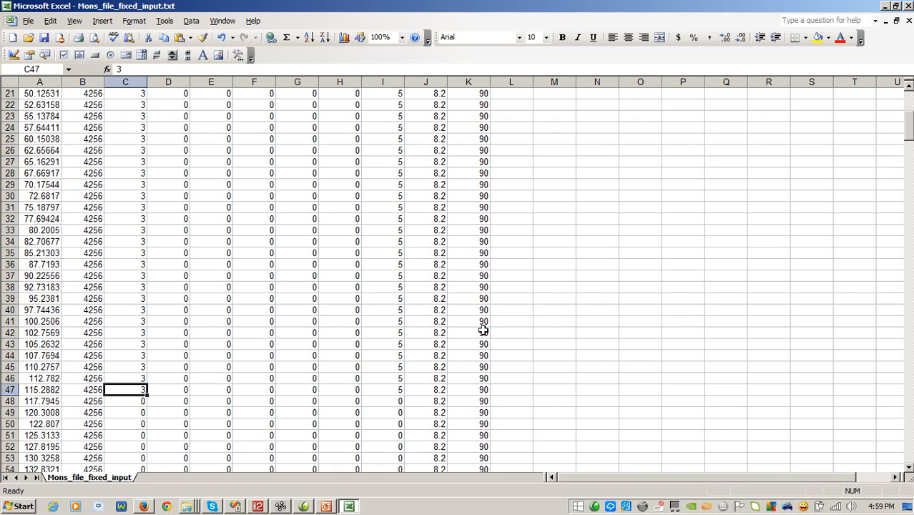
drag(910, 130, 909, 114)
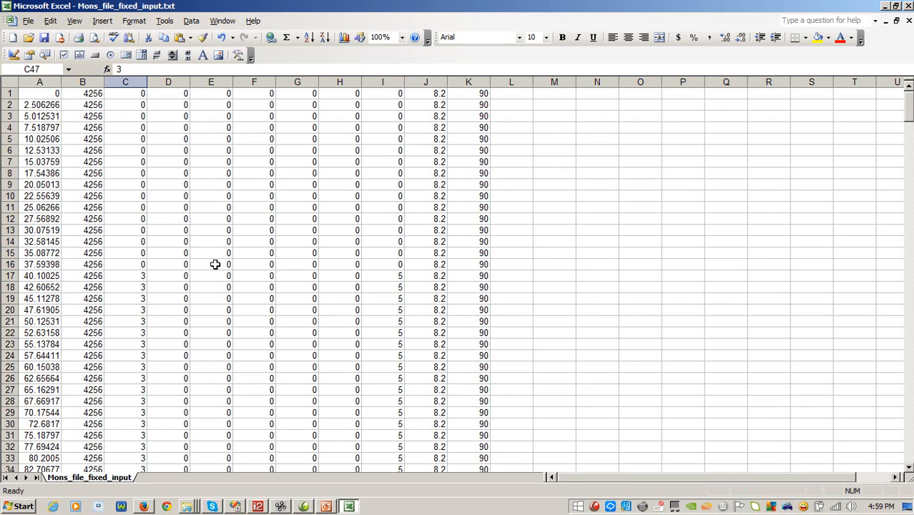
Compare the start of column C's nonzero block at row 17 with column I's values in rows 17 to 46
click(140, 276)
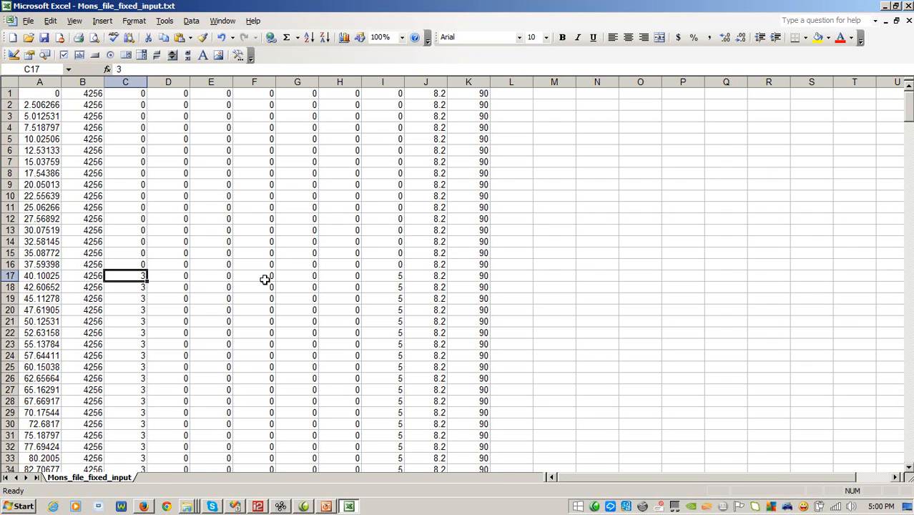
mouse_move(392, 285)
mouse_down()
mouse_move(385, 484)
mouse_move(400, 376)
mouse_move(383, 235)
mouse_move(386, 300)
mouse_up()
drag(906, 143, 905, 122)
drag(397, 176, 383, 414)
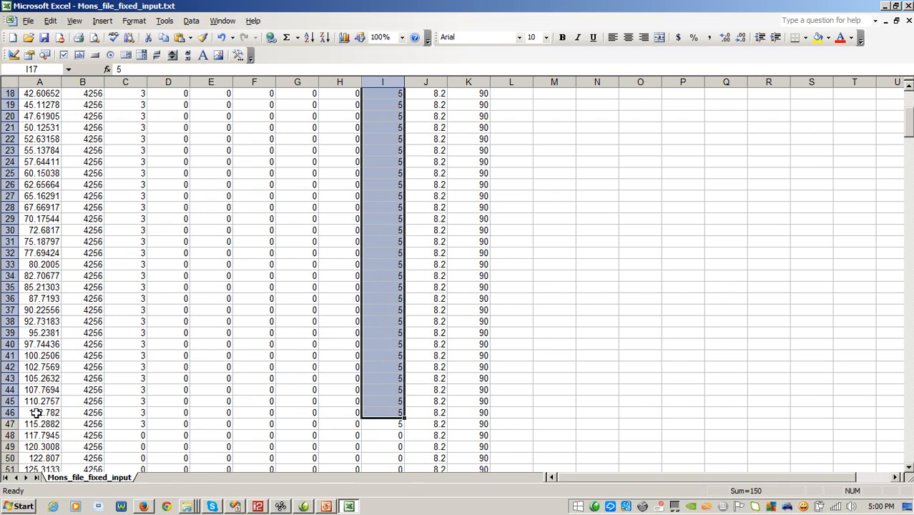
Compare the nonzero blocks of columns C and I over rows 17 to 47, and close the monster file without saving
click(132, 423)
mouse_move(132, 423)
mouse_down()
mouse_move(130, 77)
mouse_move(108, 473)
mouse_move(127, 398)
mouse_move(125, 412)
mouse_up()
click(129, 157)
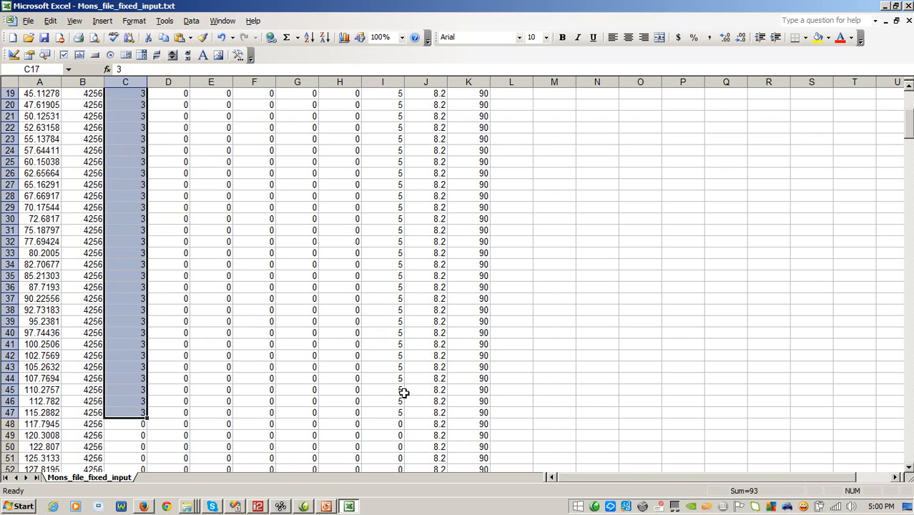
ctrl+drag(381, 399, 389, 148)
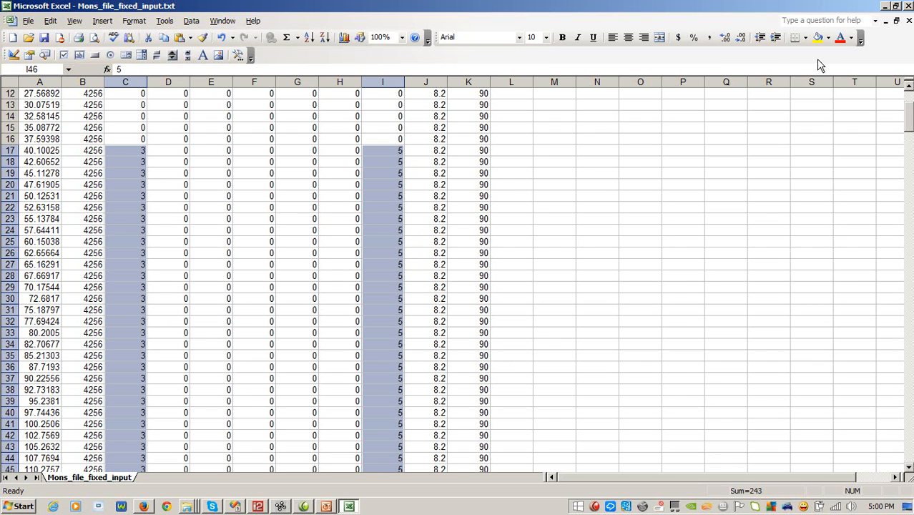
click(907, 5)
click(453, 284)
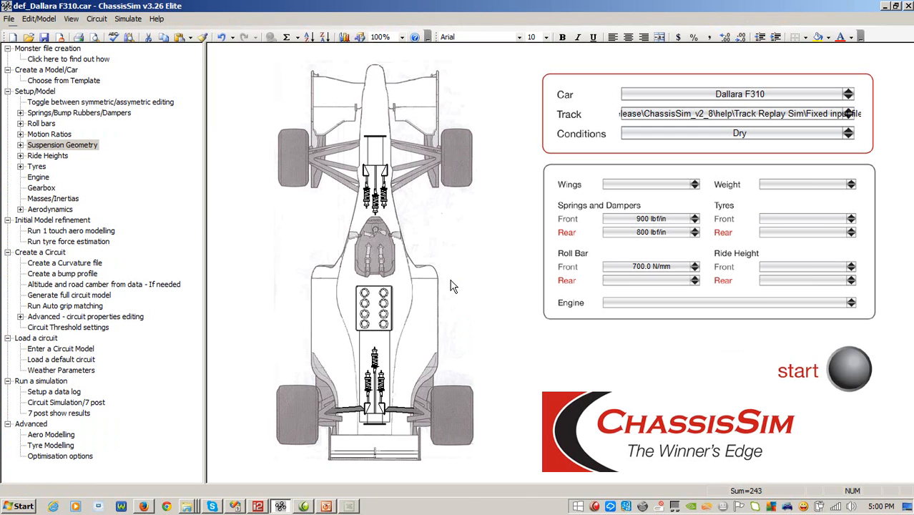
Open tr_test_track.txt from the Fixed input files folder in Excel
right_click(188, 507)
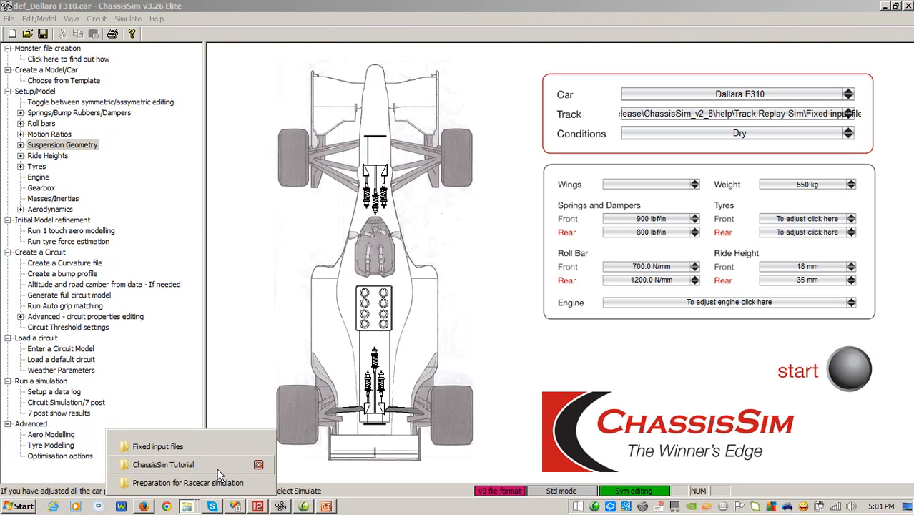
click(224, 447)
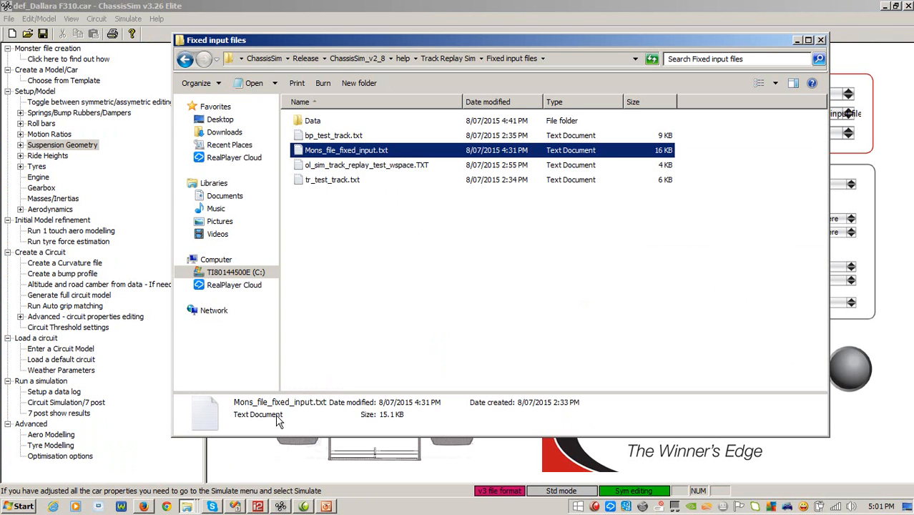
click(391, 256)
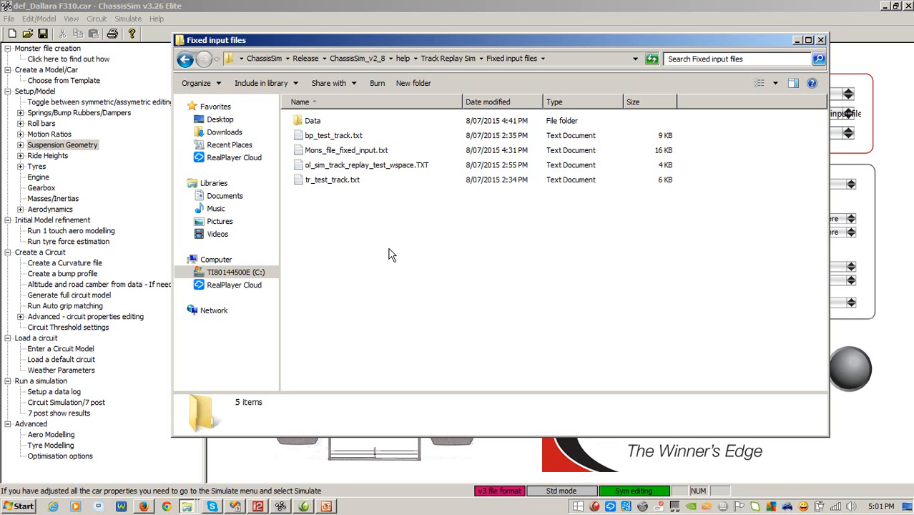
click(333, 184)
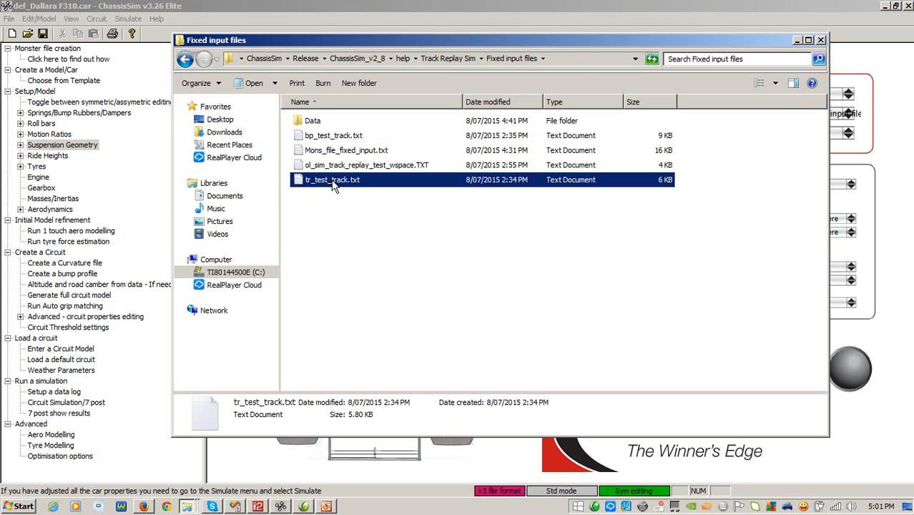
right_click(333, 184)
mouse_move(424, 244)
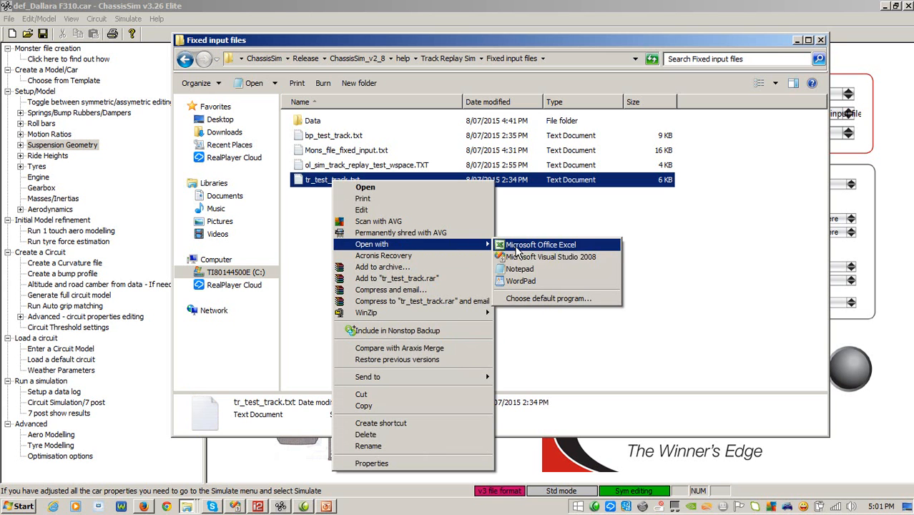
click(537, 245)
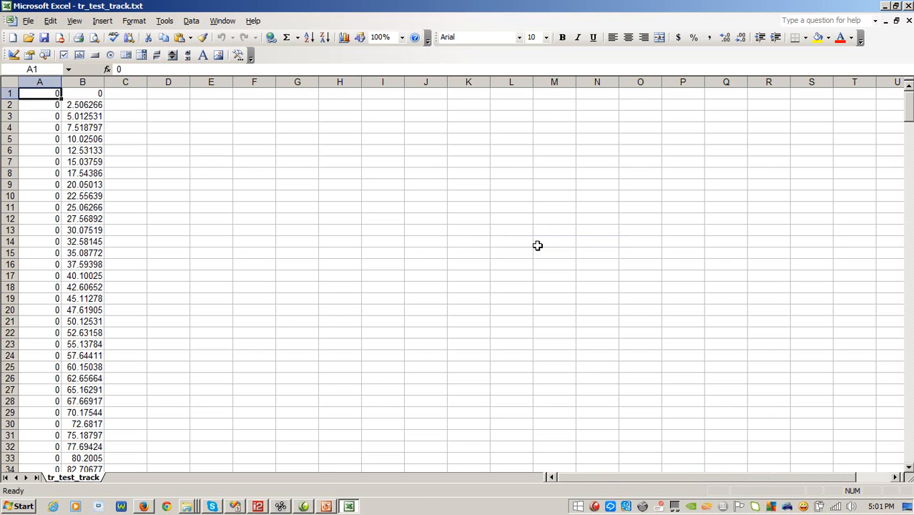
Examine the curvature values in column A against the distances in column B, and close the curvature file
drag(82, 94, 37, 107)
click(40, 127)
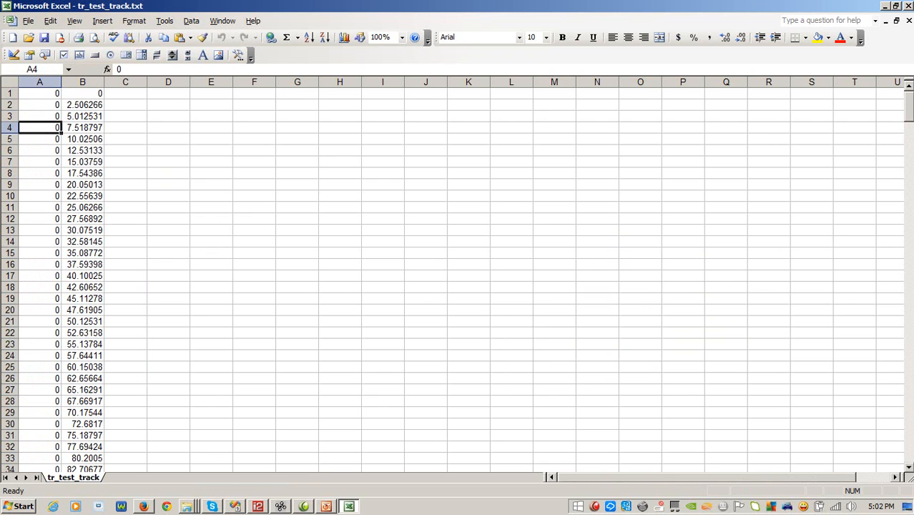
click(908, 6)
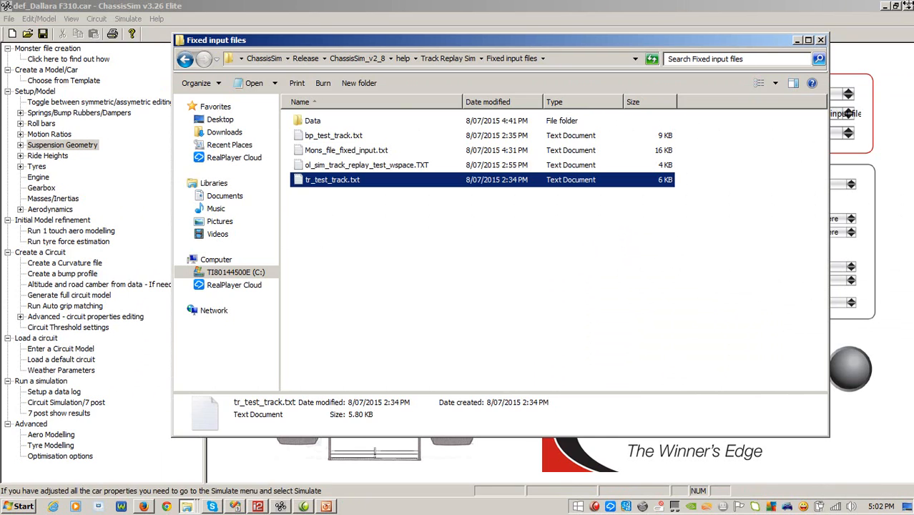
click(389, 278)
double_click(354, 151)
click(844, 16)
double_click(341, 137)
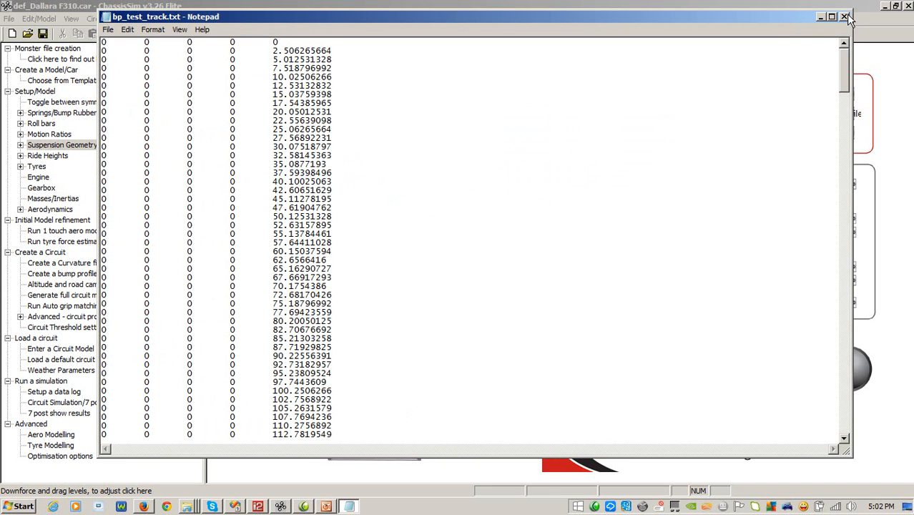
click(843, 16)
Open the bump profile file bp_test_track.txt in Excel
right_click(328, 133)
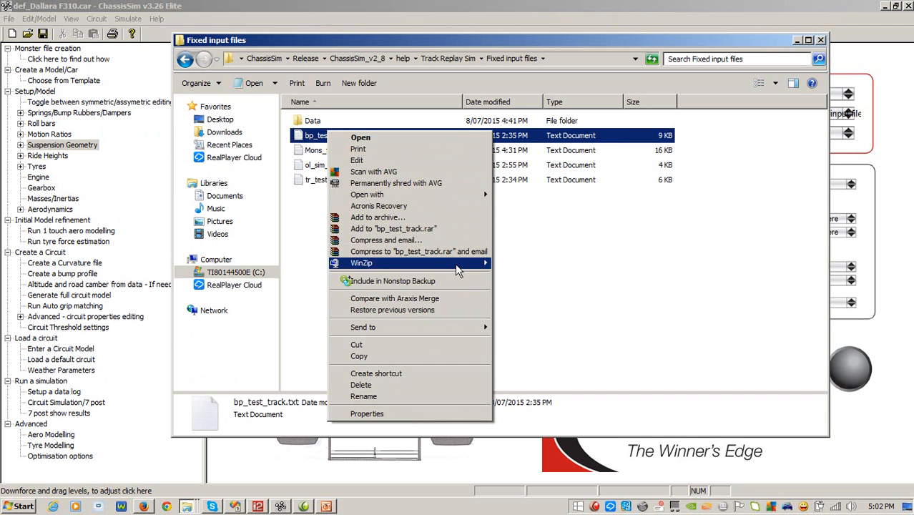
mouse_move(444, 192)
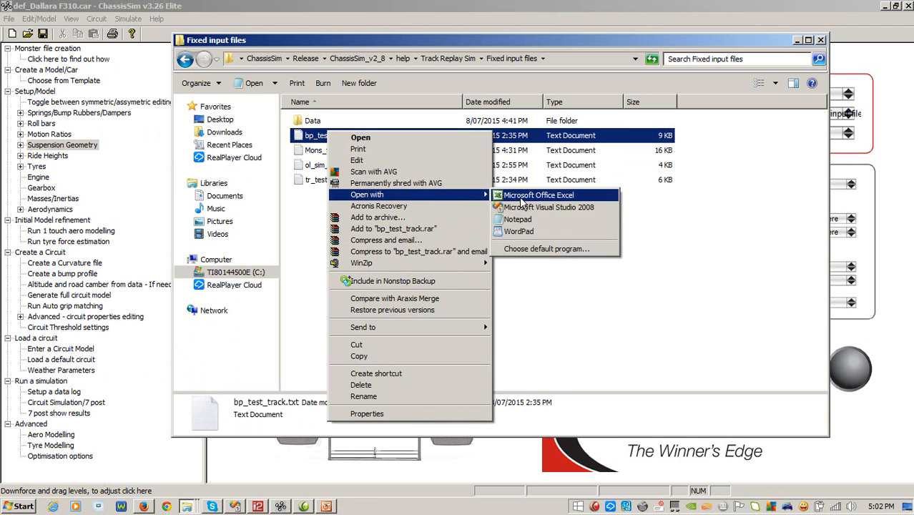
click(495, 200)
Examine the distance column E and the bump values in columns A to D, and close the bump profile file
drag(214, 104, 217, 278)
drag(31, 276, 179, 21)
click(100, 183)
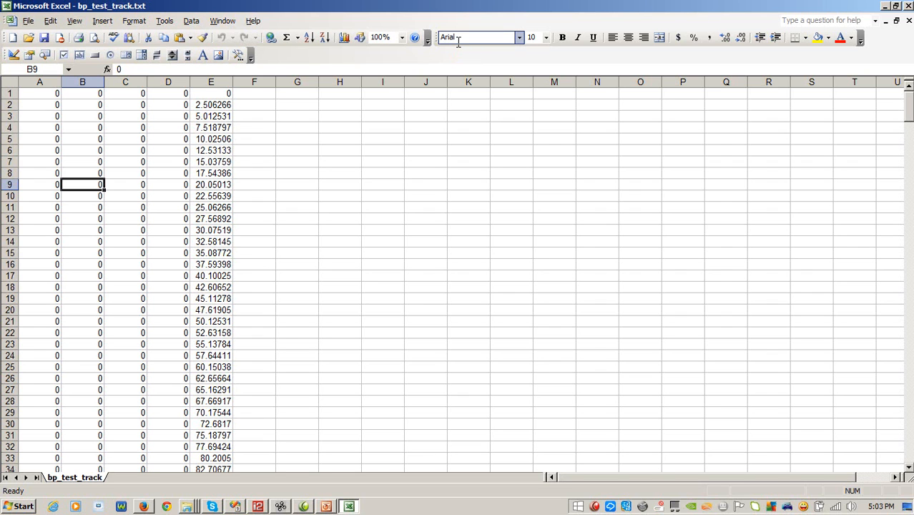
drag(115, 139, 129, 241)
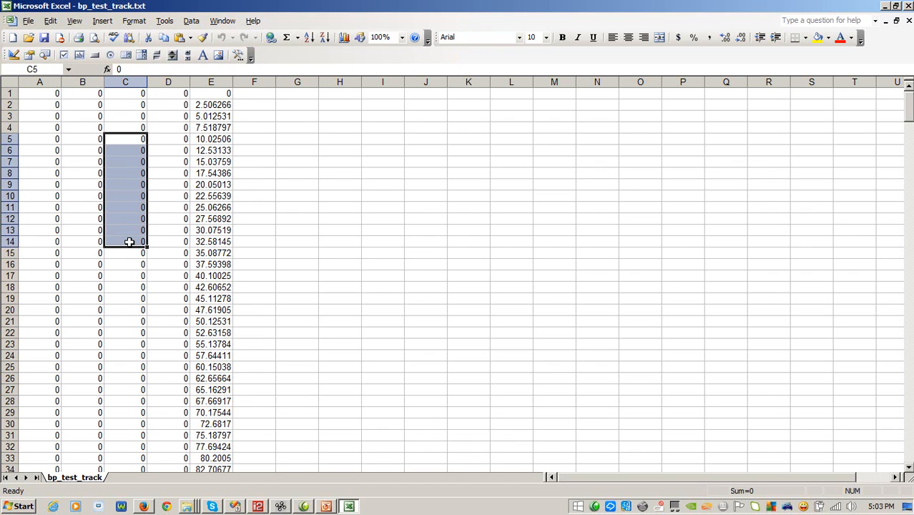
click(908, 7)
Return to ChassisSim and review the data logging switch, output platform, car name, circuit and comments in the data logging options
click(463, 5)
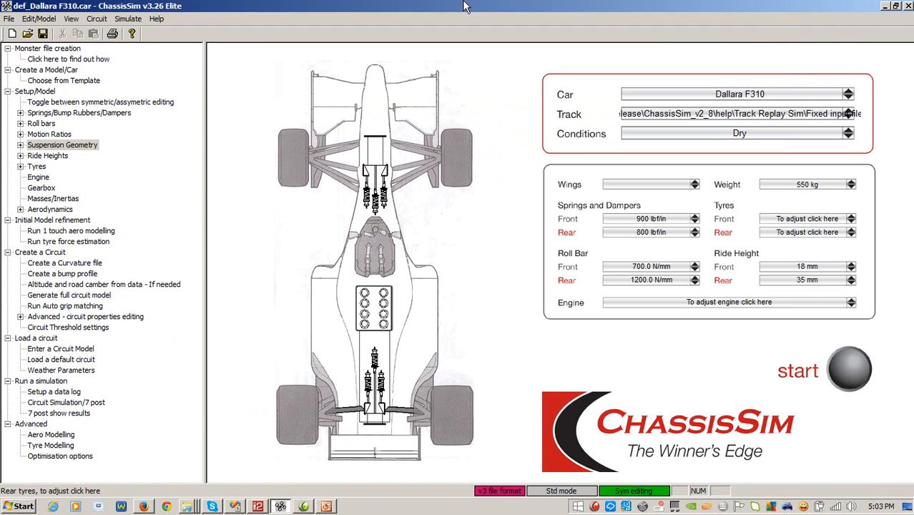
click(128, 18)
click(128, 33)
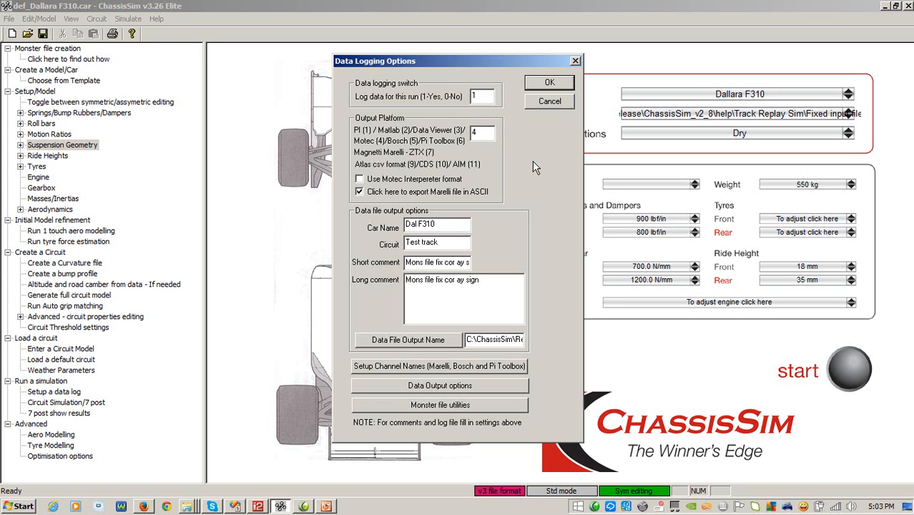
double_click(479, 96)
double_click(484, 132)
double_click(446, 226)
drag(456, 243, 387, 281)
drag(497, 284, 400, 281)
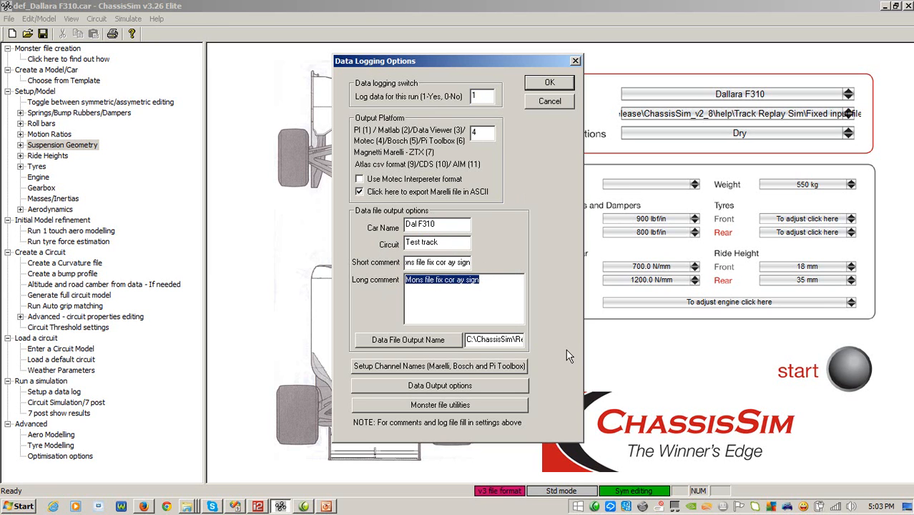
Read through the full data file output path and leave the data logging options without changes
click(521, 341)
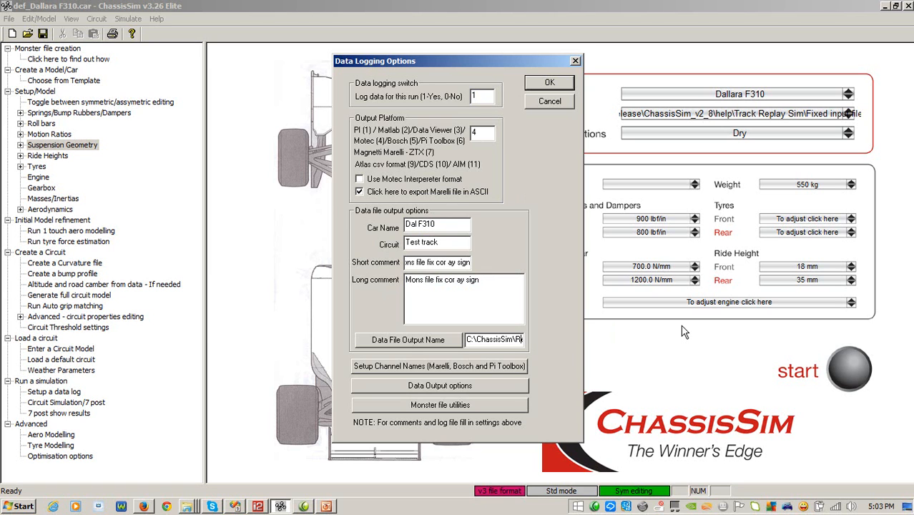
key(Right)
key(Right)
key(Right)
key(Right)
key(Right)
key(Right)
key(Right)
key(Right)
key(Right)
key(Right)
key(Right)
key(Right)
key(Right)
key(Right)
key(Right)
key(Right)
key(Right)
key(Right)
key(Right)
key(Right)
key(Right)
key(Right)
key(Right)
key(Right)
key(Right)
key(Right)
key(Right)
key(Right)
key(Right)
key(Right)
key(Right)
key(Right)
key(Right)
key(Right)
key(Right)
key(Right)
key(Right)
key(Right)
key(Right)
key(Right)
key(Right)
key(Right)
key(Right)
key(Right)
key(Right)
key(Right)
key(Right)
key(Right)
key(Right)
key(Right)
key(Right)
key(Right)
key(Right)
key(Right)
key(Right)
key(Right)
key(Right)
key(Right)
key(Right)
key(Right)
click(547, 104)
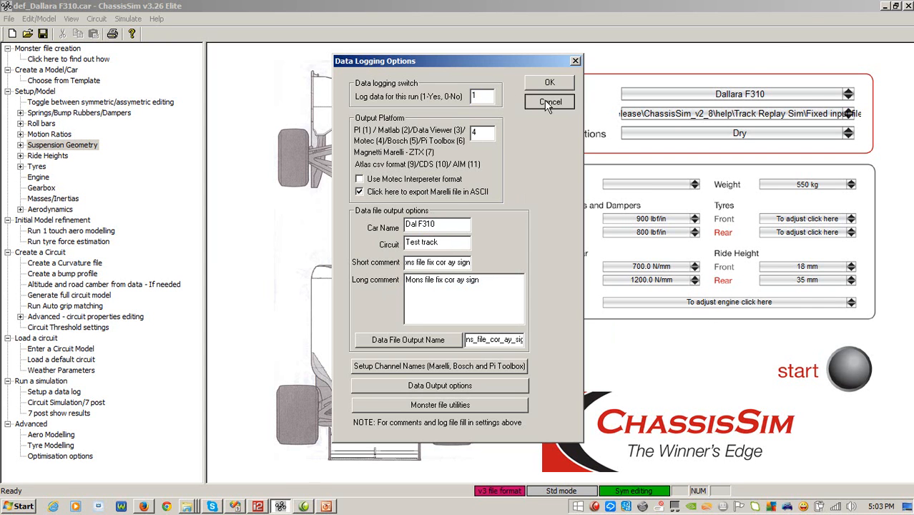
Load tr_test_track.txt from the Fixed input files folder as the circuit's curvature file
click(96, 19)
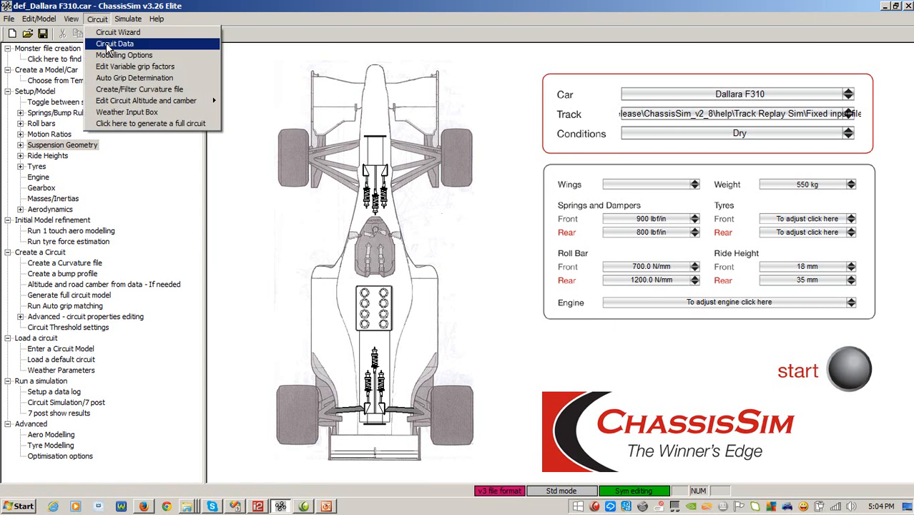
click(107, 44)
click(343, 148)
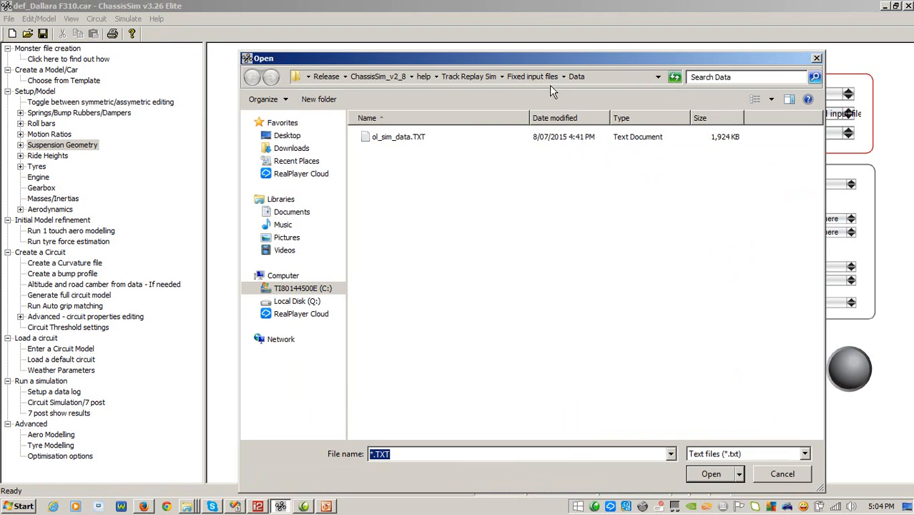
click(532, 76)
double_click(400, 198)
Load bp_test_track.txt as the circuit's bump profile and accept the circuit information
click(323, 170)
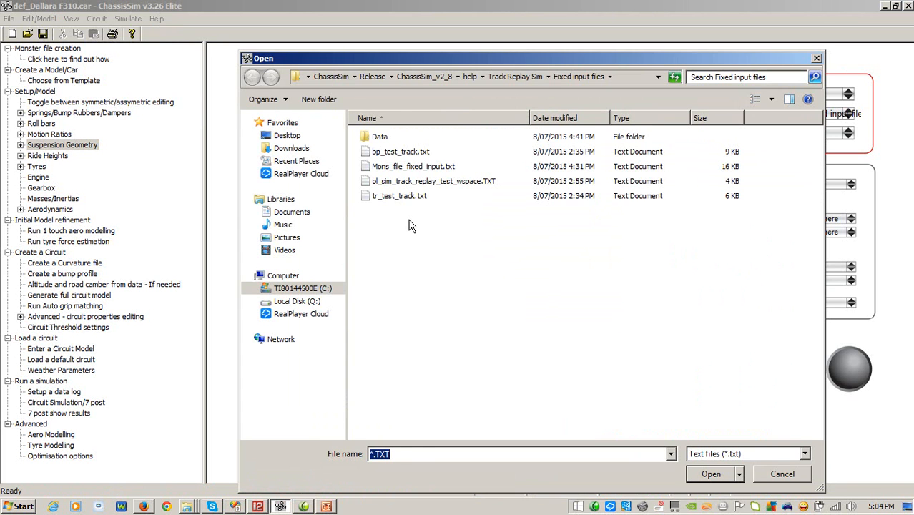
double_click(409, 152)
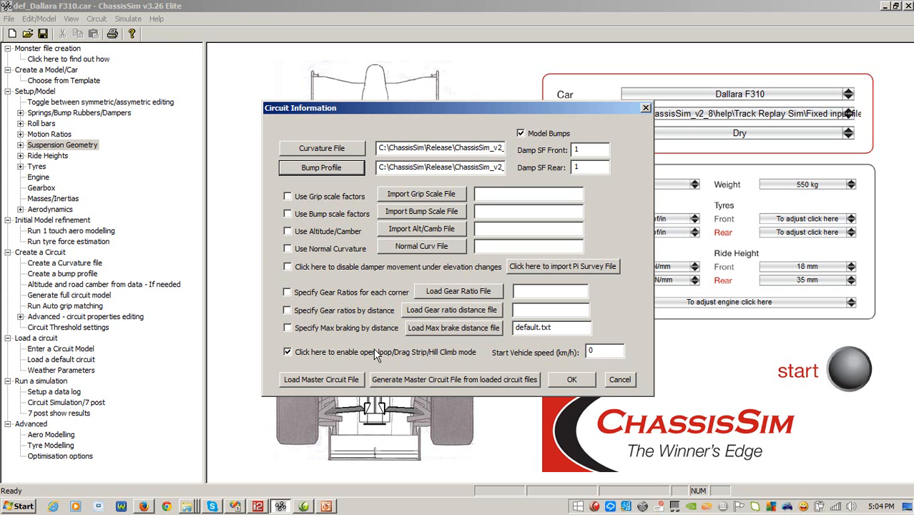
click(579, 380)
Check the damper sampling period in the bump profile modelling settings and accept them
click(123, 20)
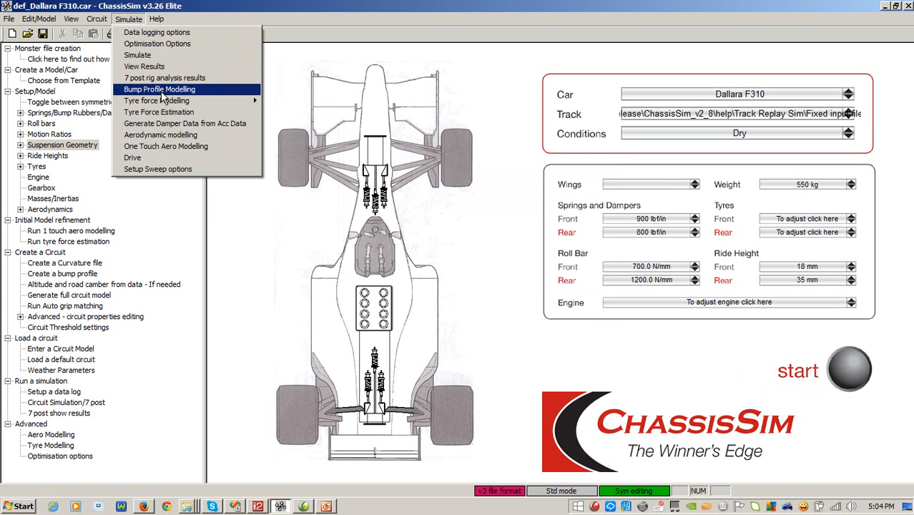
click(161, 93)
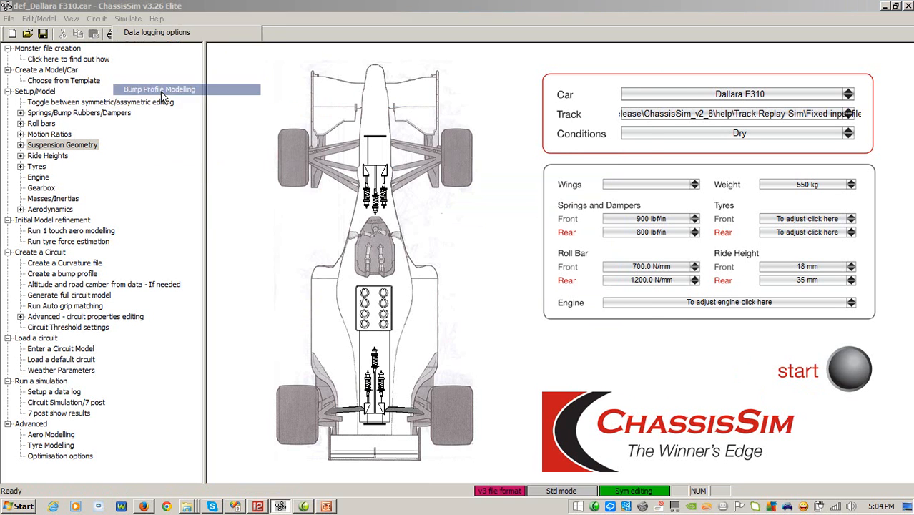
double_click(598, 140)
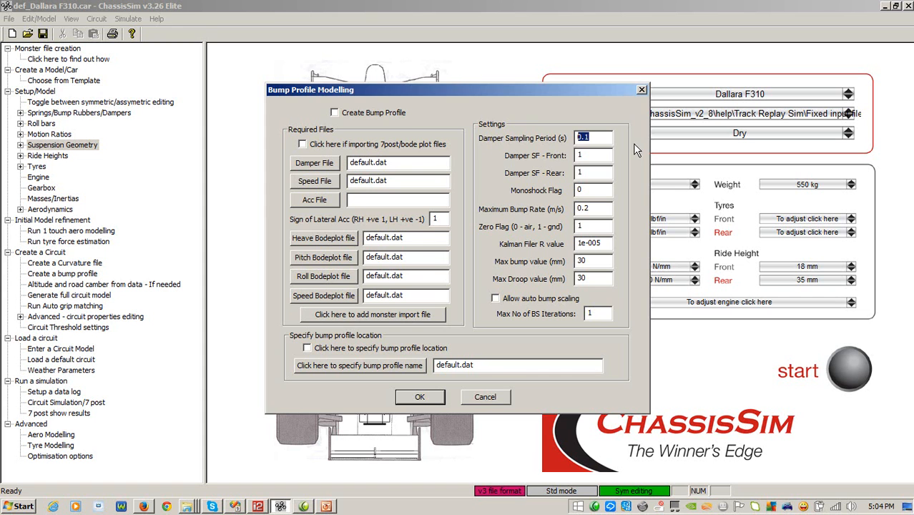
click(432, 396)
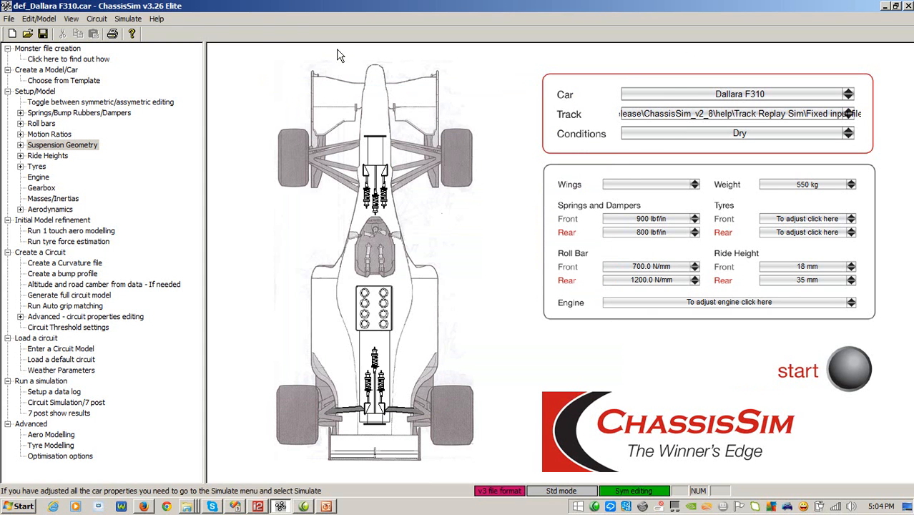
Enable the open loop simulation in the advanced tyre force modelling settings and check the number of laps to run
click(128, 19)
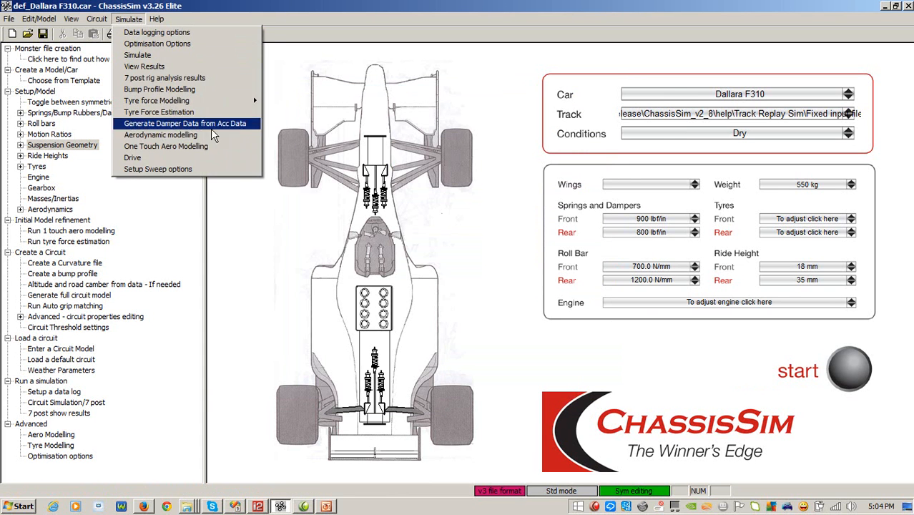
mouse_move(221, 108)
click(318, 112)
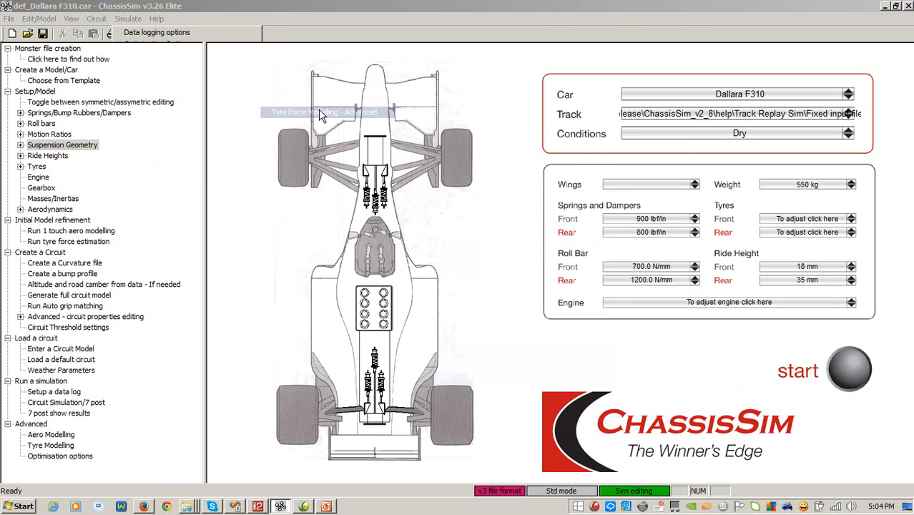
click(543, 105)
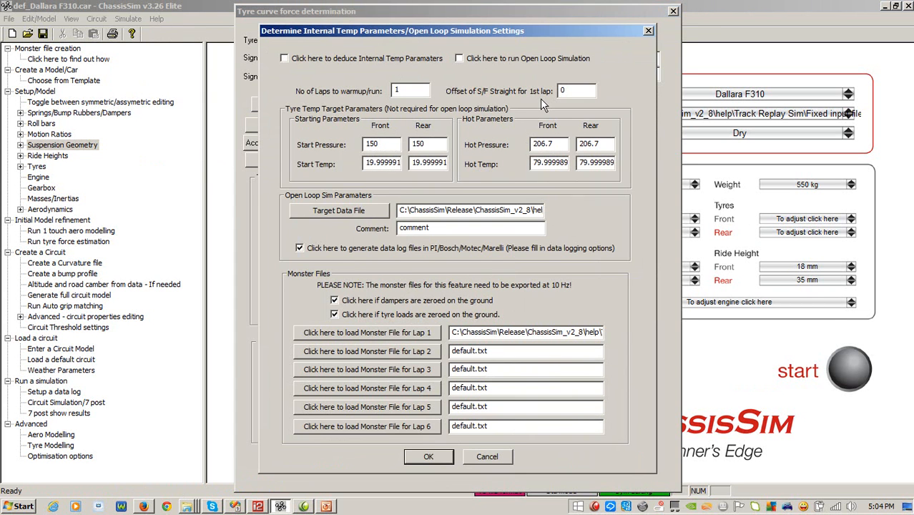
click(522, 60)
double_click(396, 90)
Set ol_sim_data.TXT in the Data folder as the open loop simulation's target data file
click(373, 212)
double_click(401, 126)
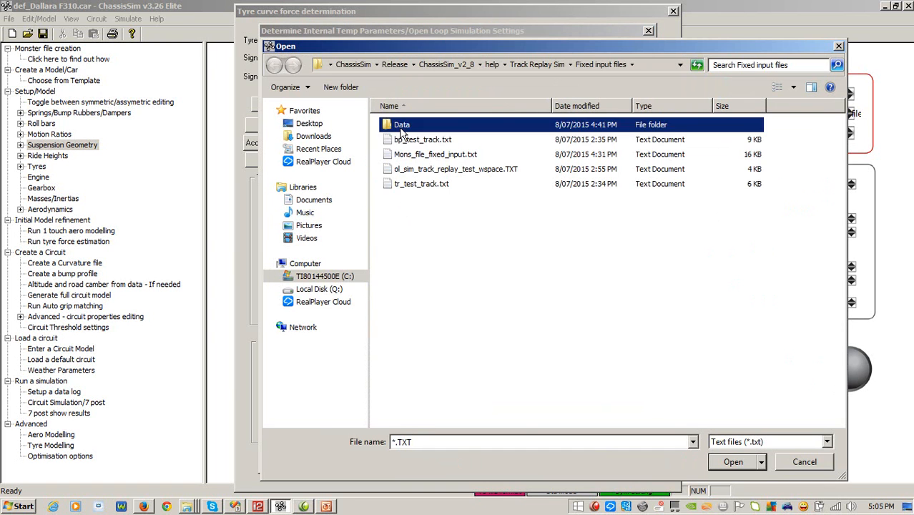
double_click(426, 129)
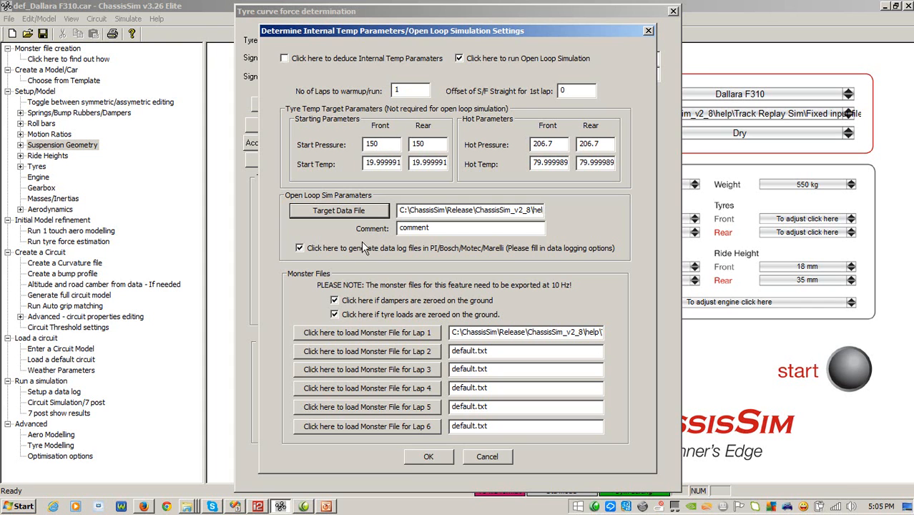
Load Mons_file_fixed_input.txt as the monster file for lap 1 and accept the open loop simulation settings
click(398, 332)
click(554, 64)
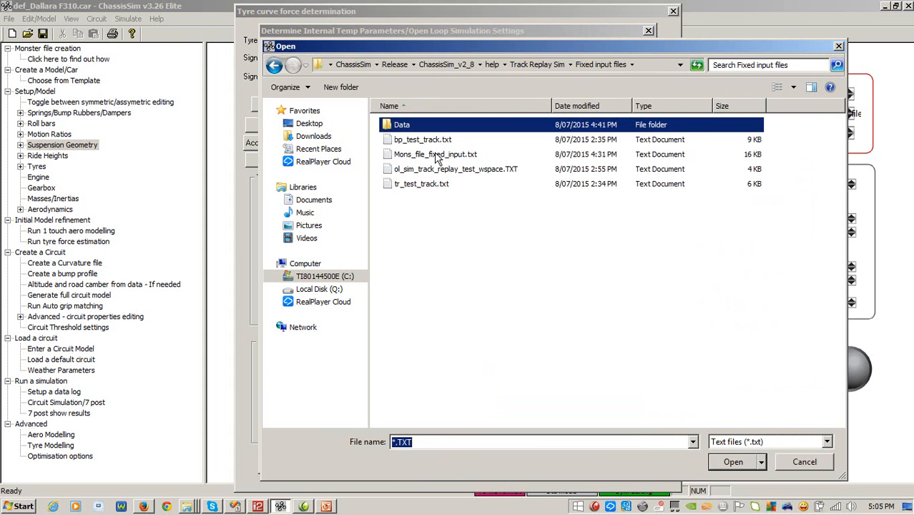
double_click(436, 155)
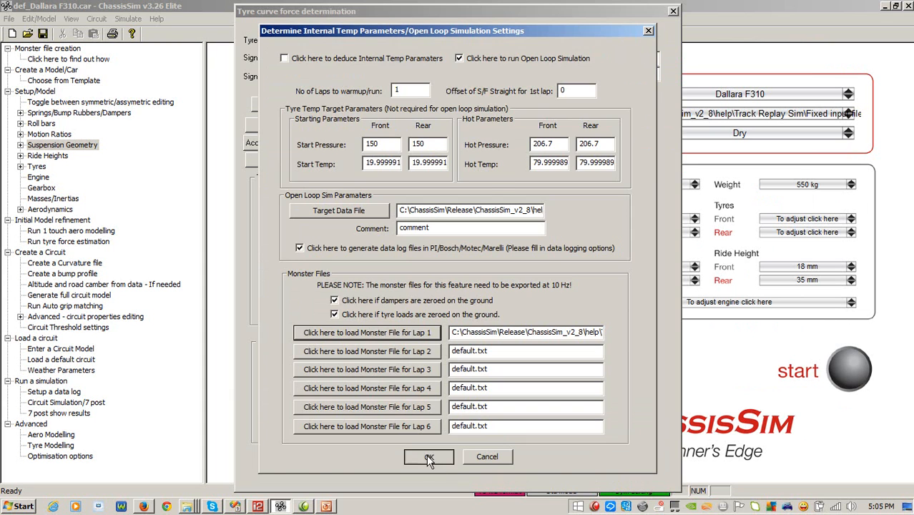
click(428, 458)
Check the lateral acceleration and steering signs against the columns of Mons_file_fixed_input.txt, opened in Excel, and close the file
double_click(393, 57)
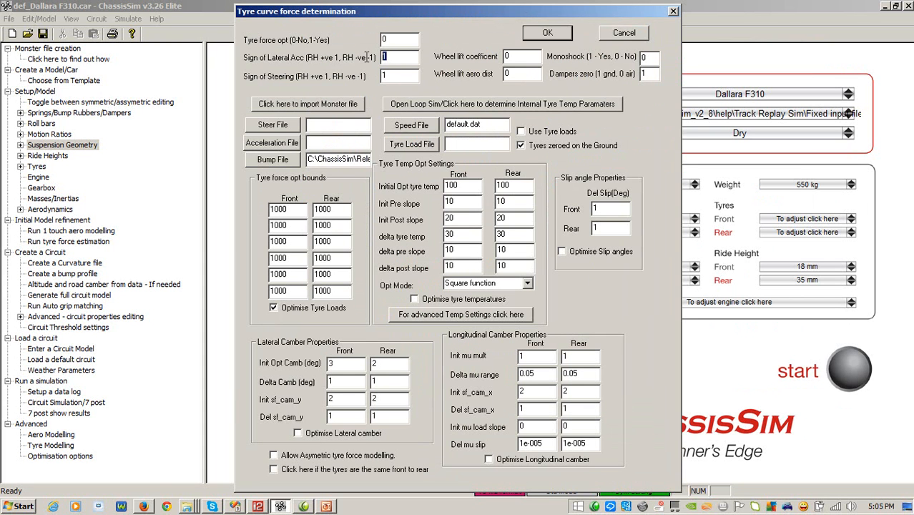
double_click(402, 77)
mouse_move(236, 506)
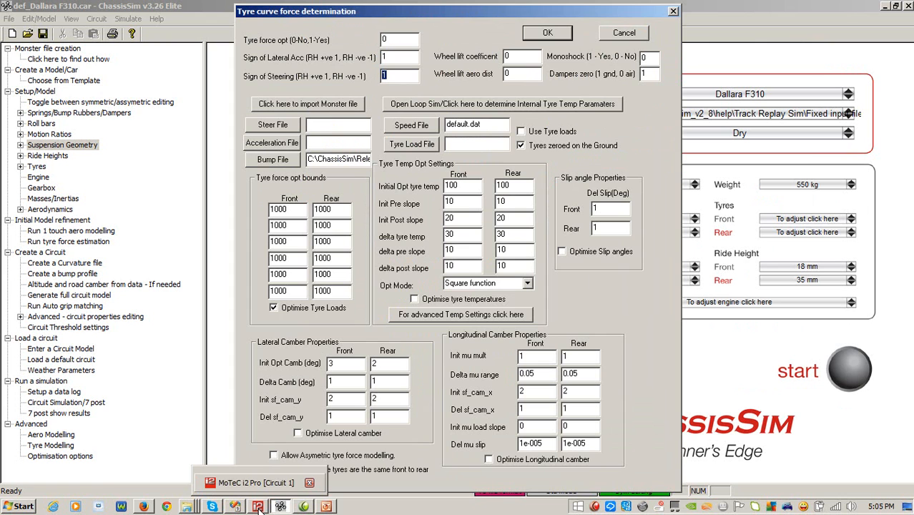
mouse_move(189, 506)
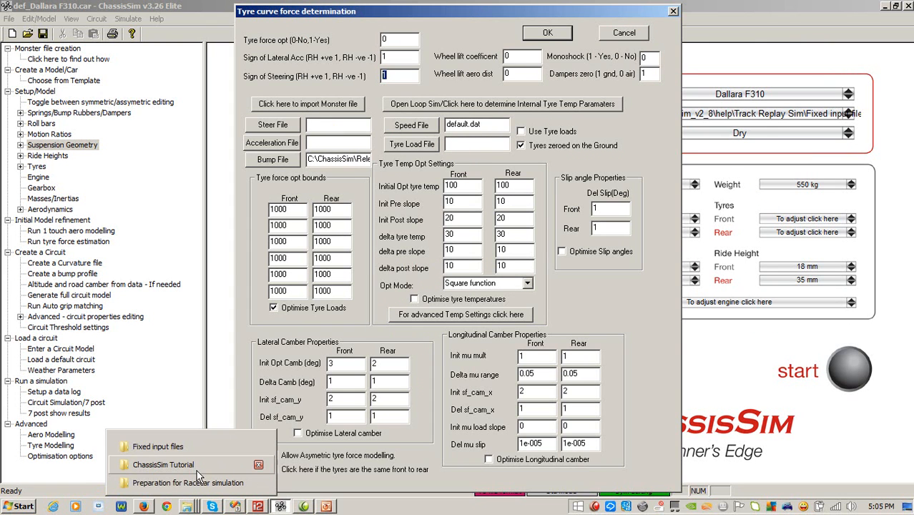
click(203, 448)
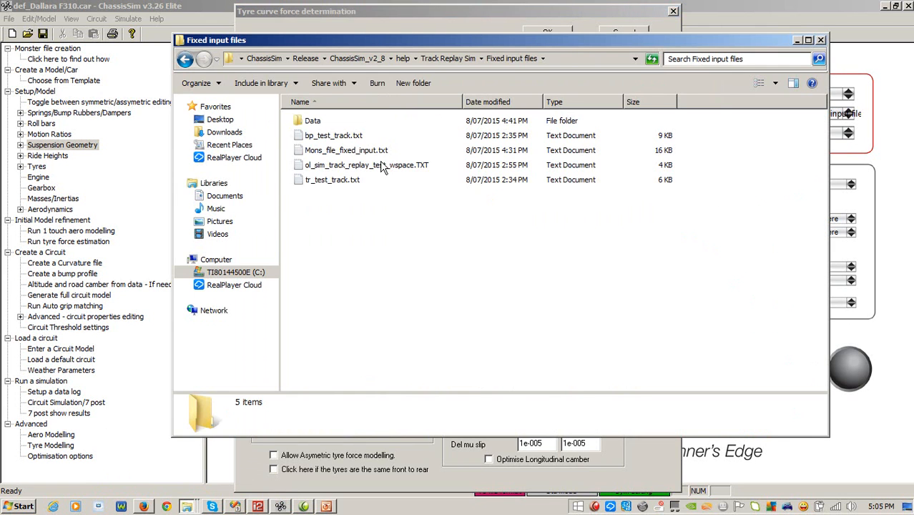
click(363, 152)
right_click(363, 151)
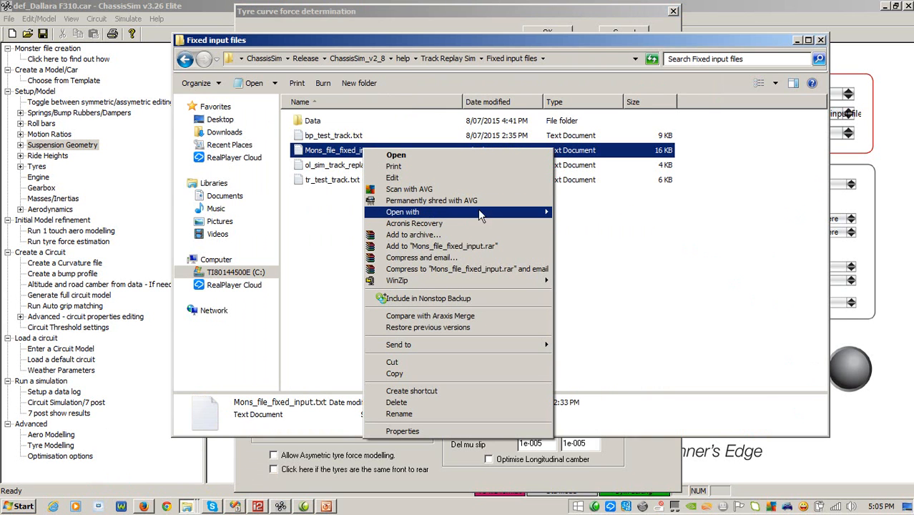
mouse_move(521, 208)
click(575, 210)
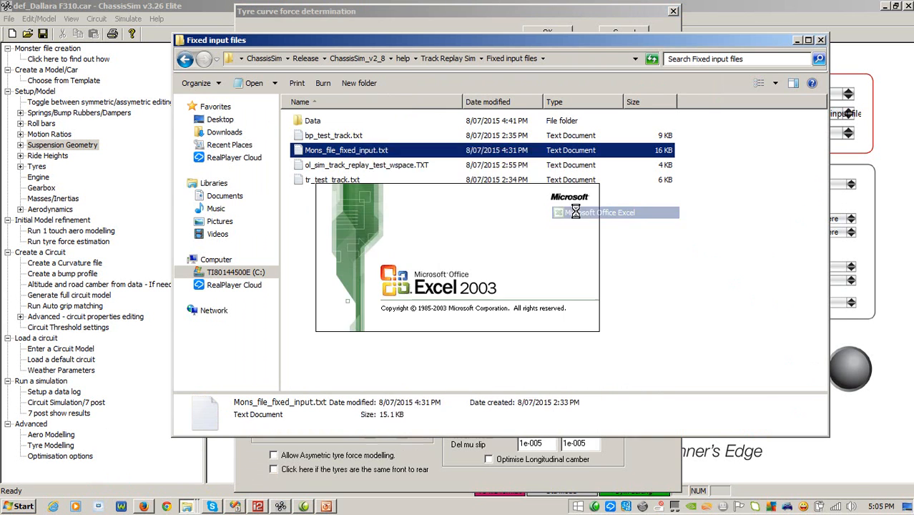
drag(910, 107, 910, 102)
drag(395, 275, 393, 358)
drag(115, 276, 139, 391)
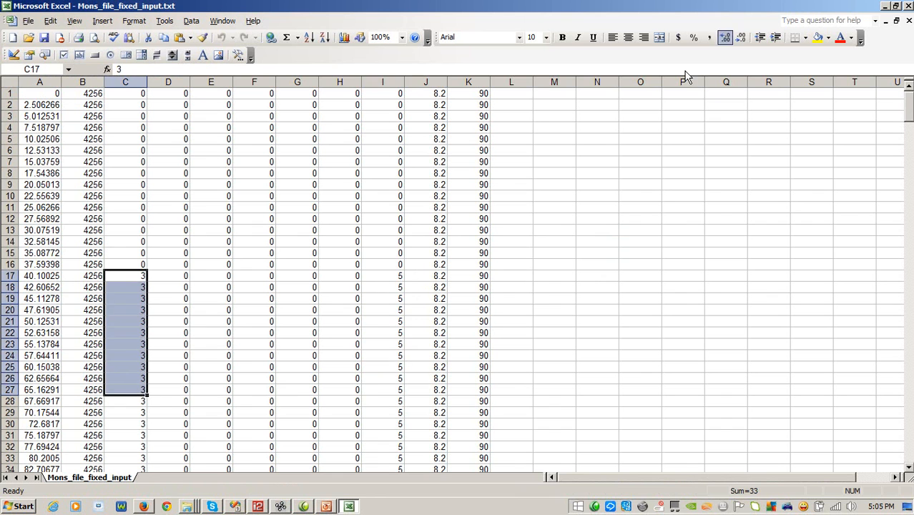
click(908, 6)
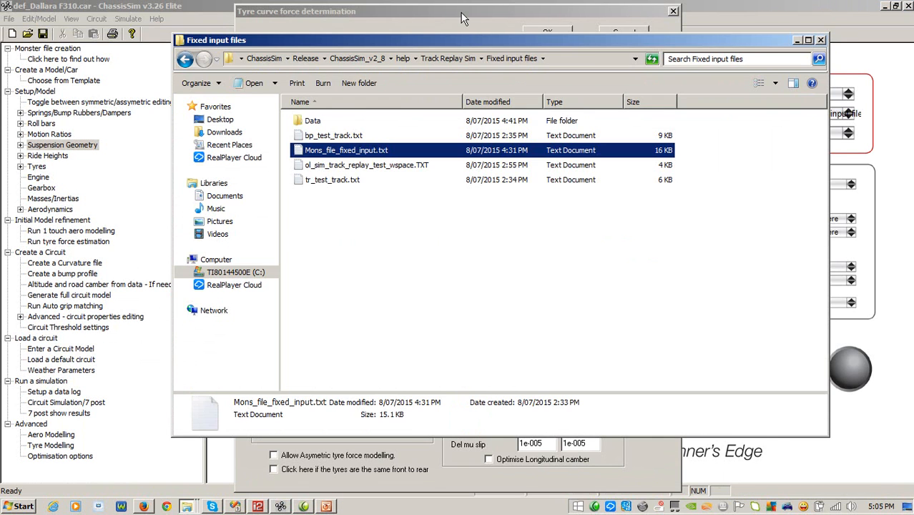
Back in ChassisSim, set the tyre force option to 1 and accept the tyre curve force settings
click(460, 12)
key(shift+Tab)
click(399, 79)
double_click(402, 40)
text(1)
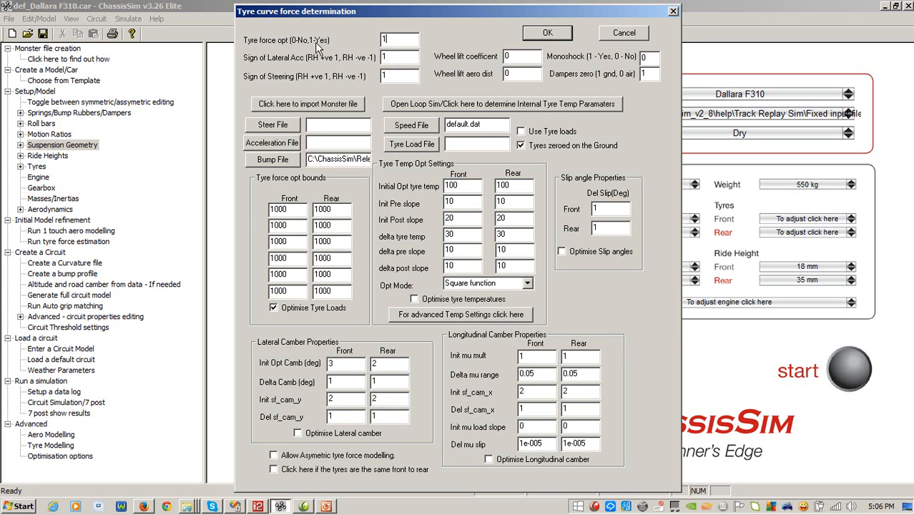
click(543, 33)
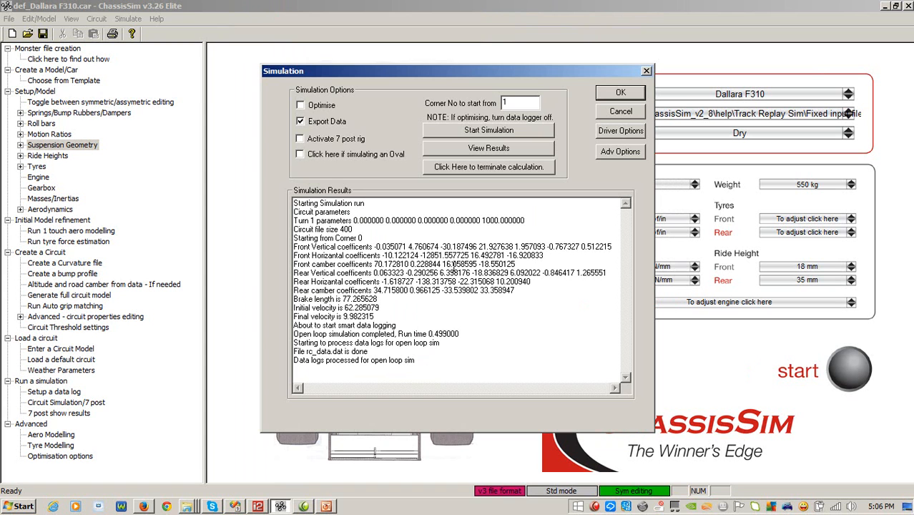
Switch to MoTeC i2 Pro and open the log file "Mons file fix cor ay sign" from the Data folder
click(258, 506)
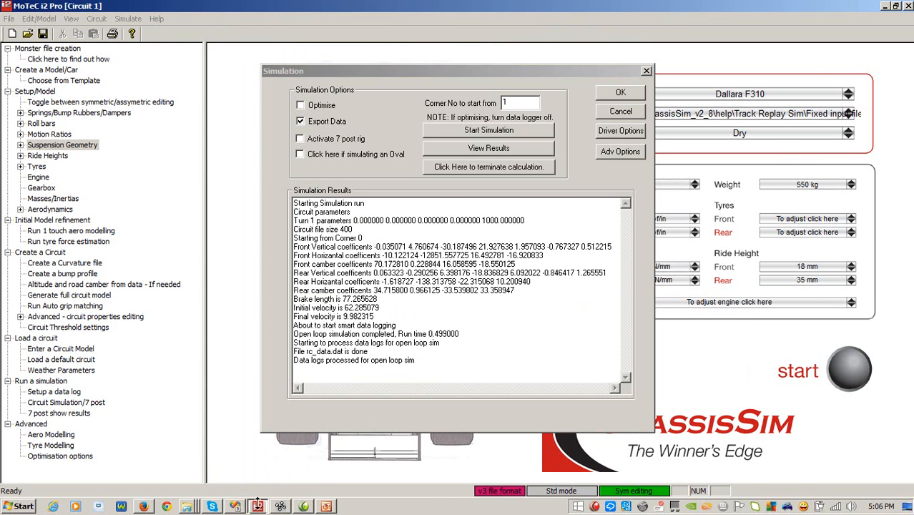
click(5, 37)
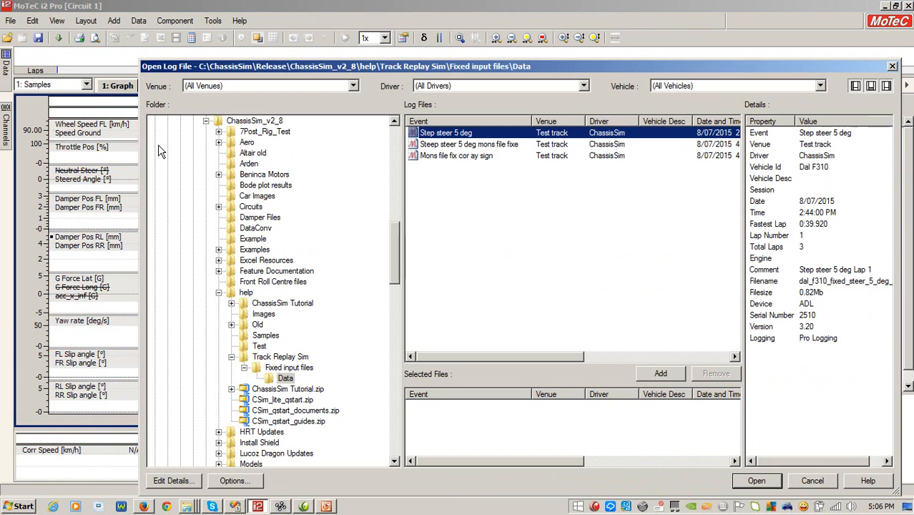
click(443, 156)
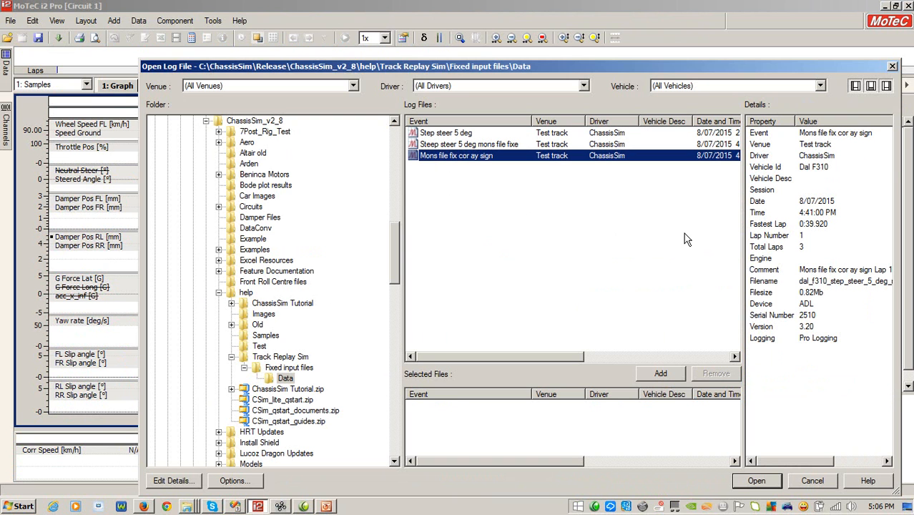
click(660, 374)
click(756, 481)
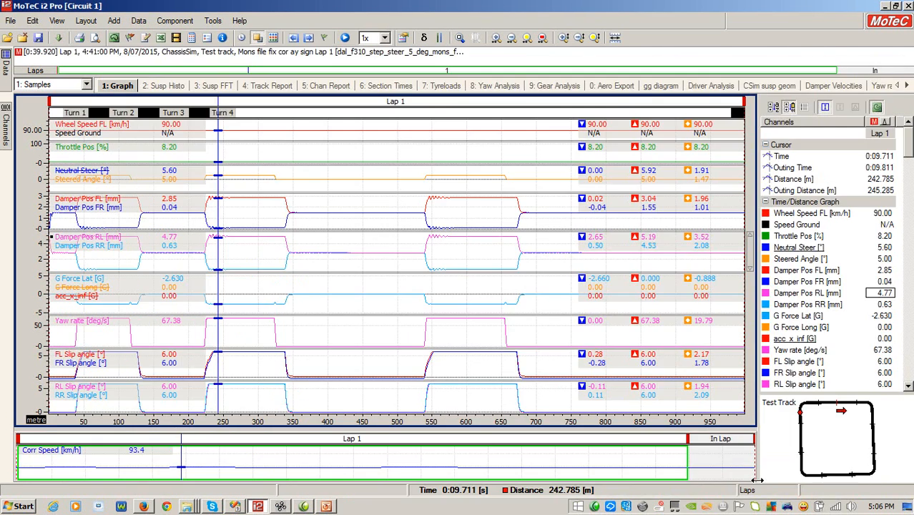
Examine the steering, damper, lateral G, yaw rate and slip angle traces through Turn 4
drag(323, 187, 332, 208)
drag(120, 189, 253, 215)
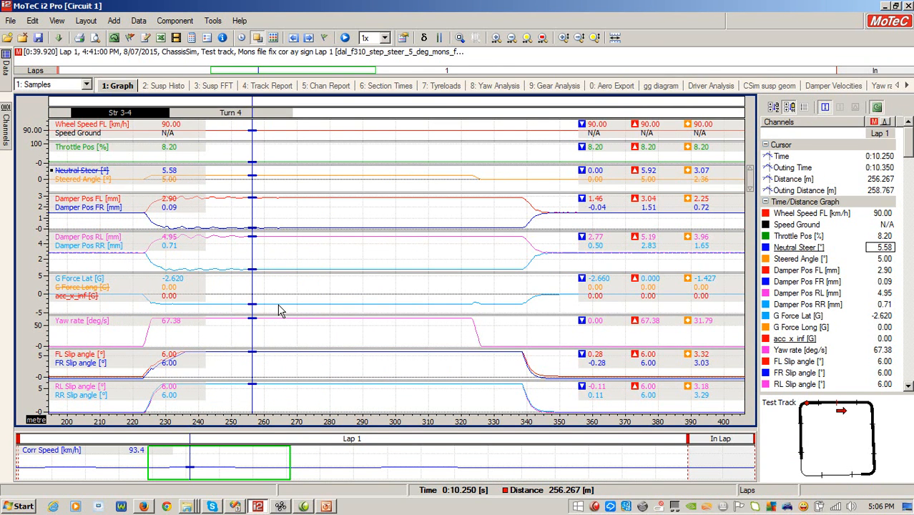
drag(125, 350, 240, 352)
drag(178, 404, 289, 406)
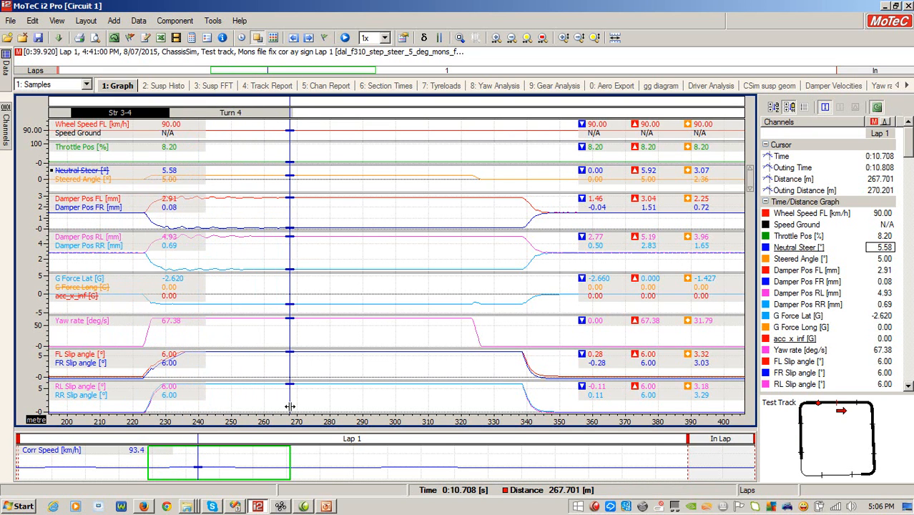
Switch to ChassisSim, close the simulation window and check the open loop and tyre force options in the advanced tyre force settings without changing them
click(281, 507)
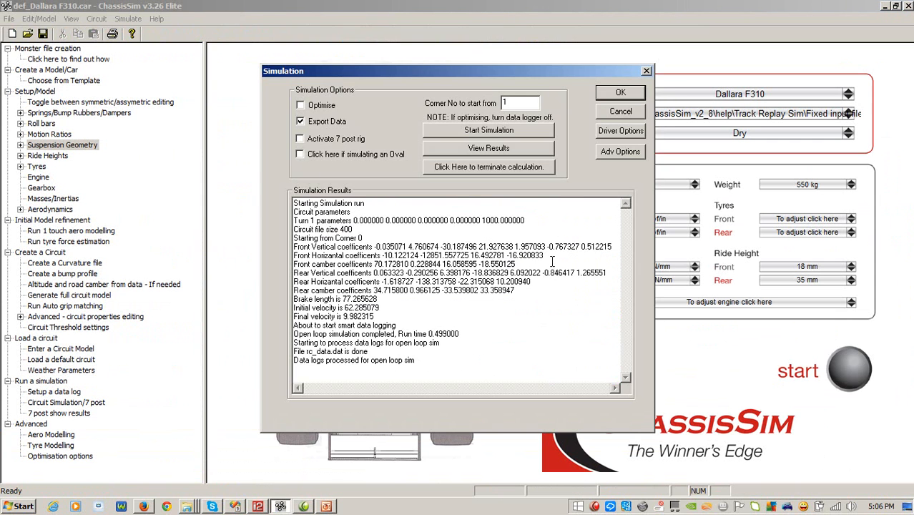
click(616, 111)
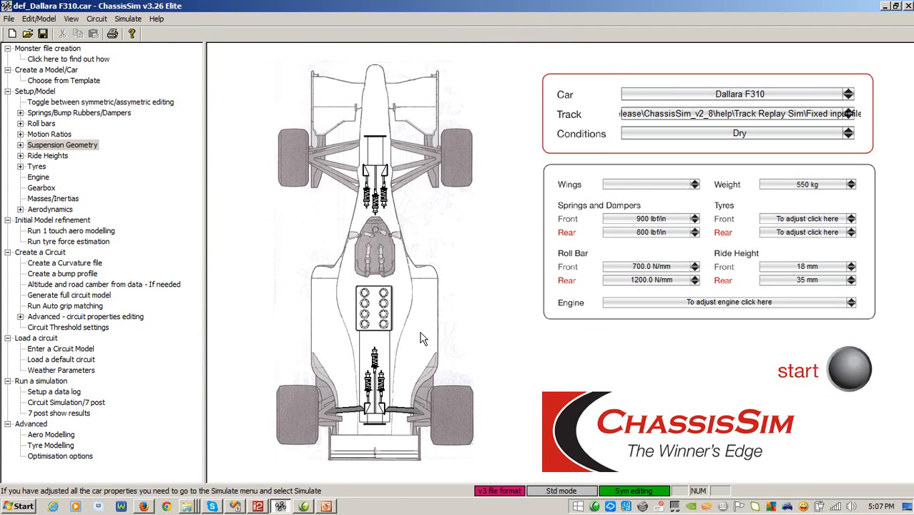
click(128, 19)
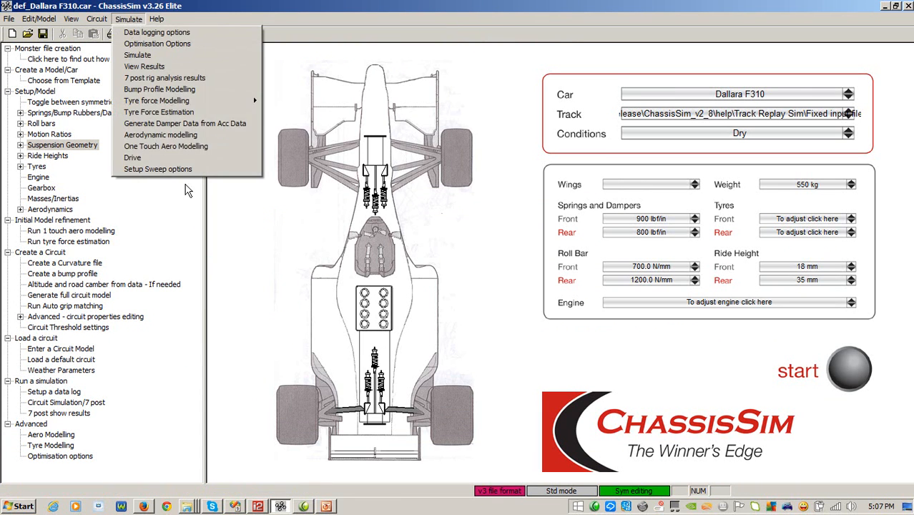
mouse_move(246, 106)
click(307, 112)
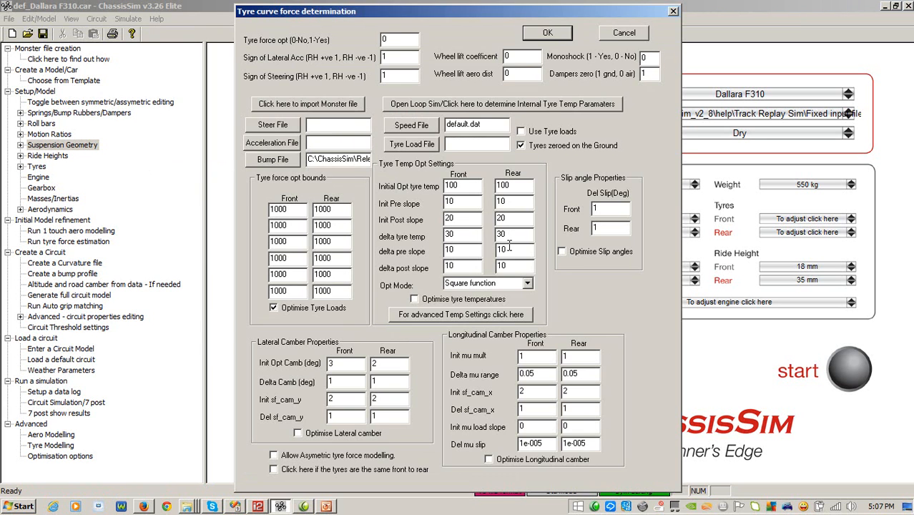
click(555, 103)
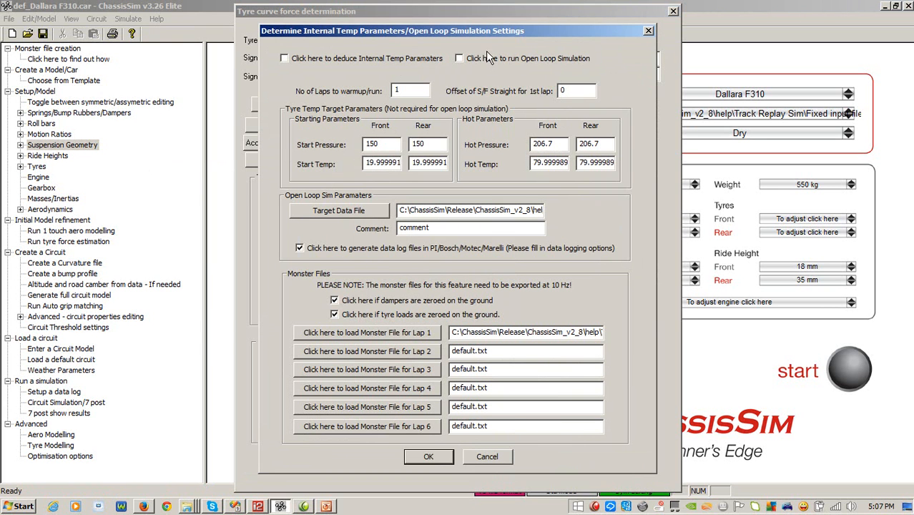
click(427, 458)
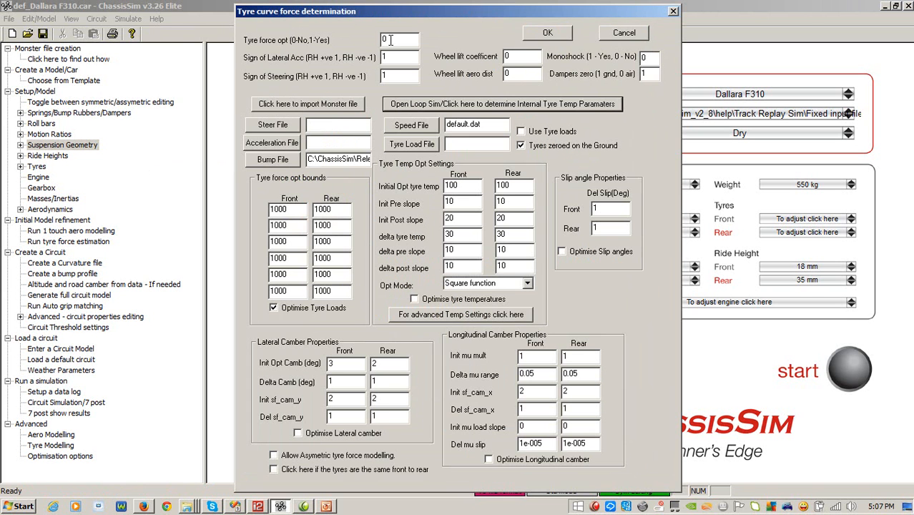
click(627, 34)
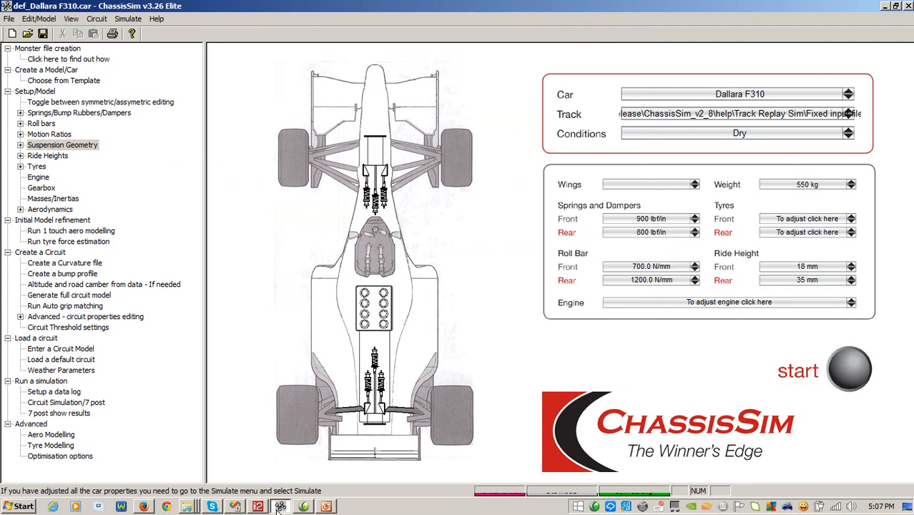
Review the simulated lap's traces in MoTeC i2 Pro once more and return to ChassisSim
click(257, 506)
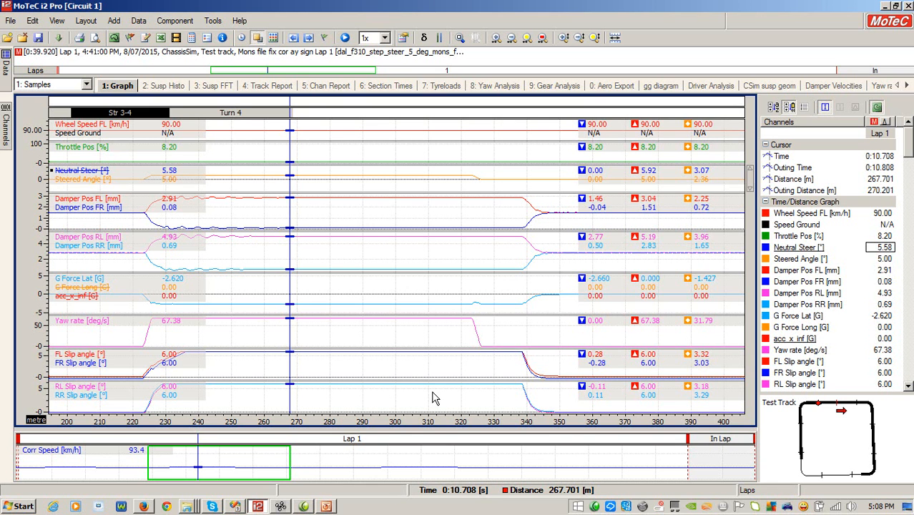
click(280, 506)
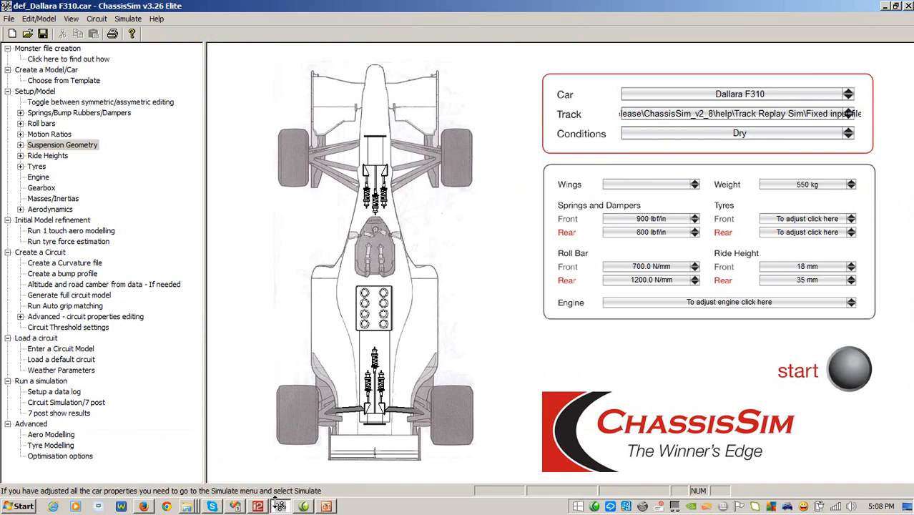